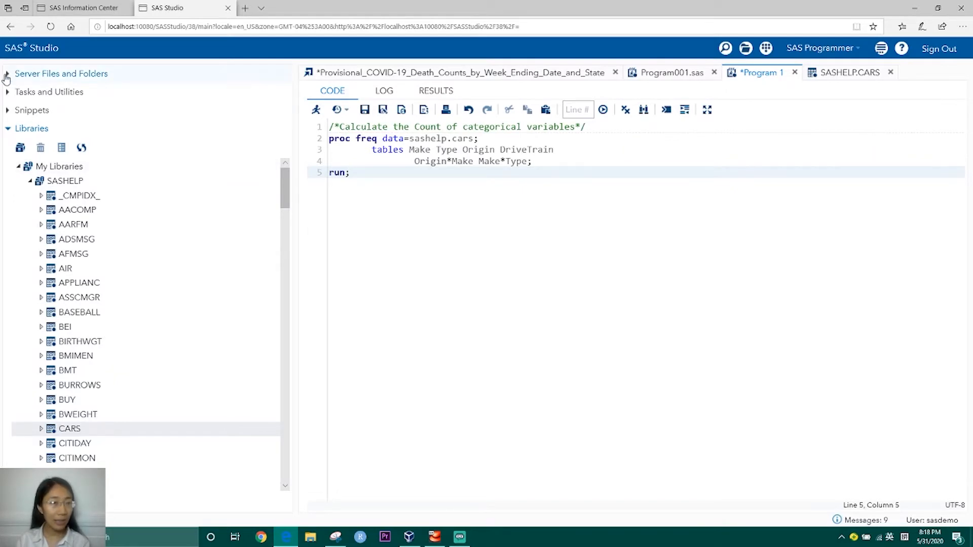
- Open the CARS table from the SASHELP library under My Libraries
left_click(8, 132)
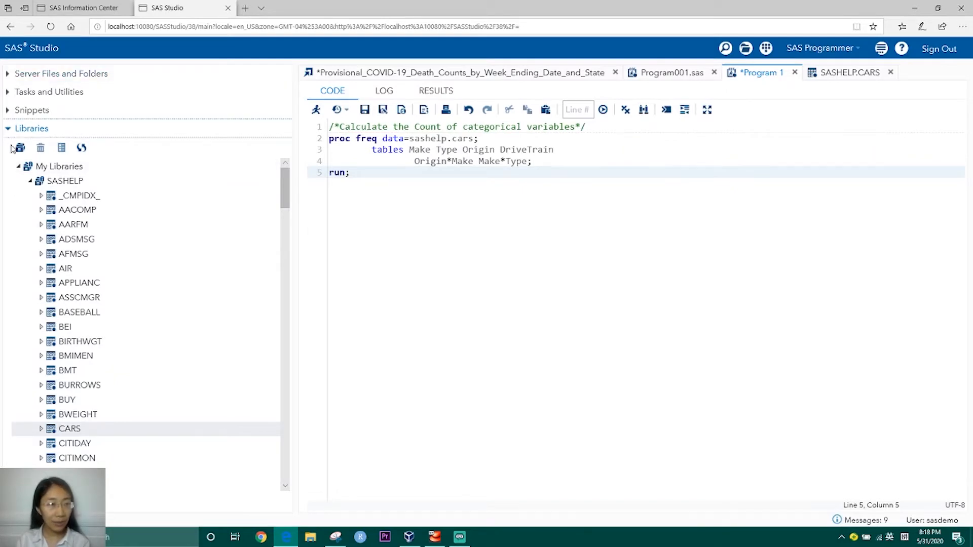
left_click(19, 167)
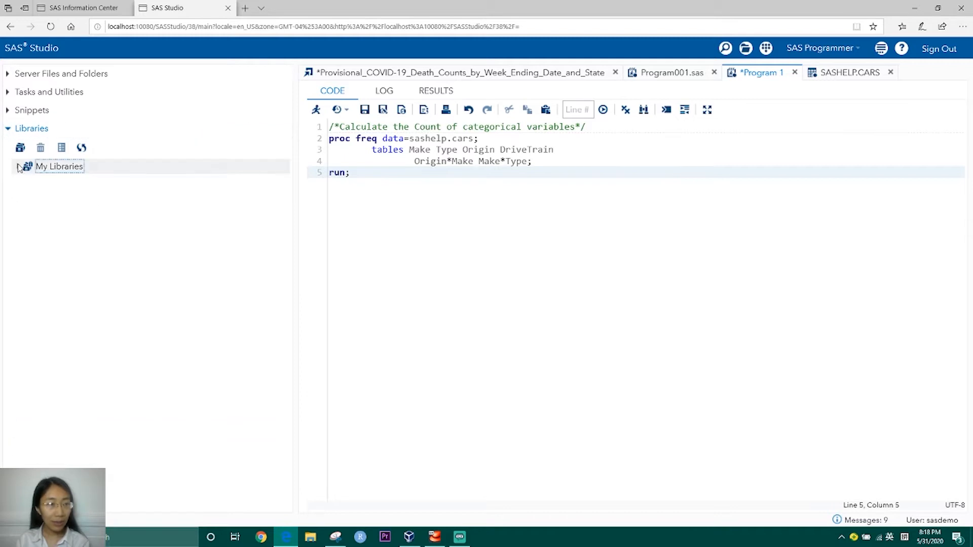
left_click(19, 168)
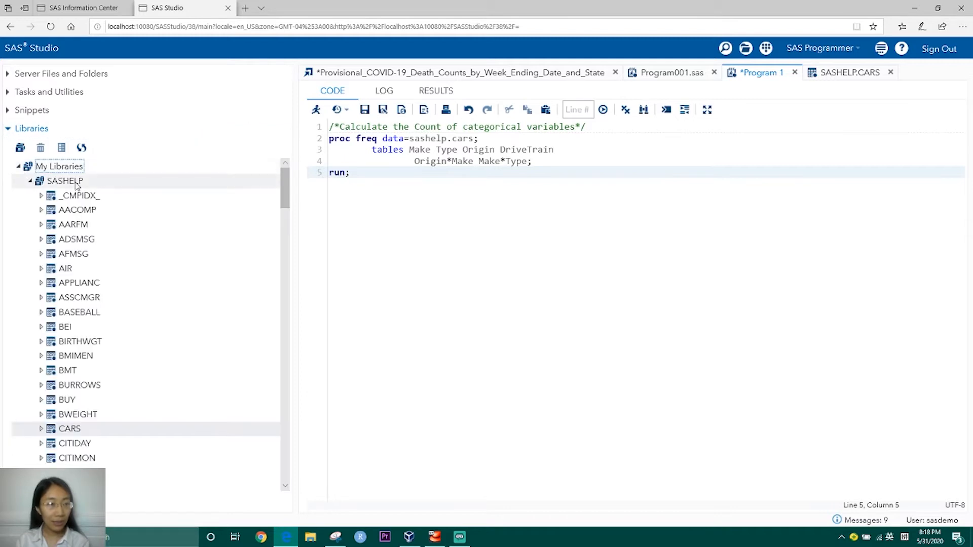
left_click(31, 180)
left_click(30, 181)
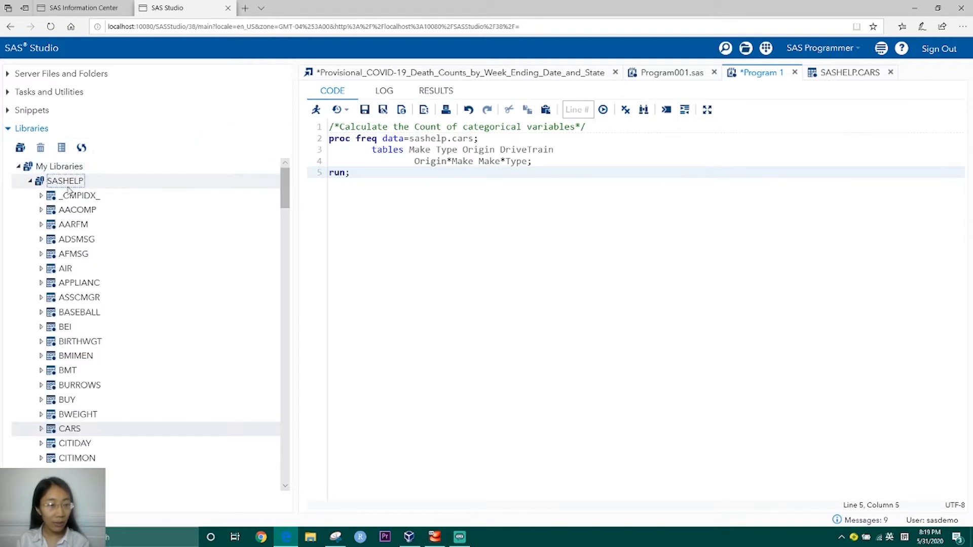
double_click(74, 430)
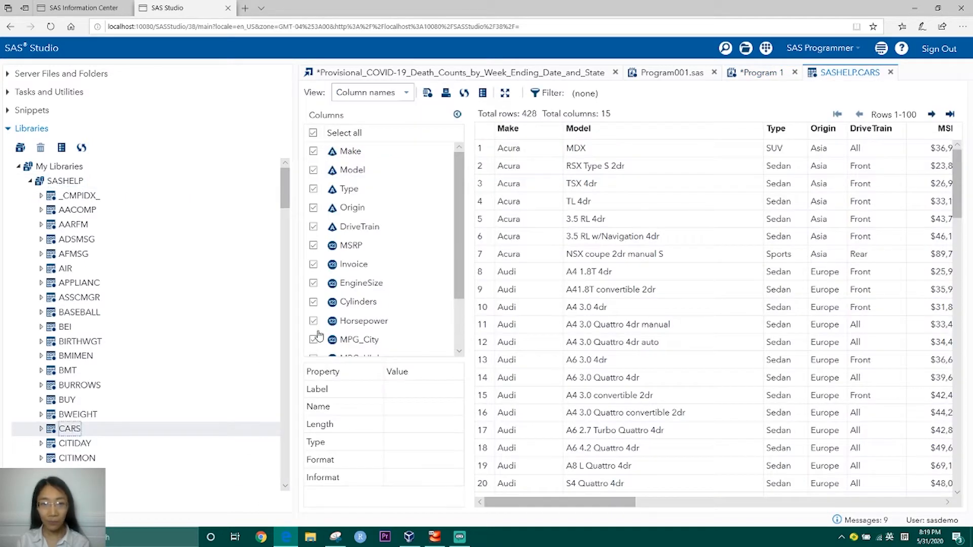
- Check the CARS table's total row and column counts and look across its columns
double_click(605, 114)
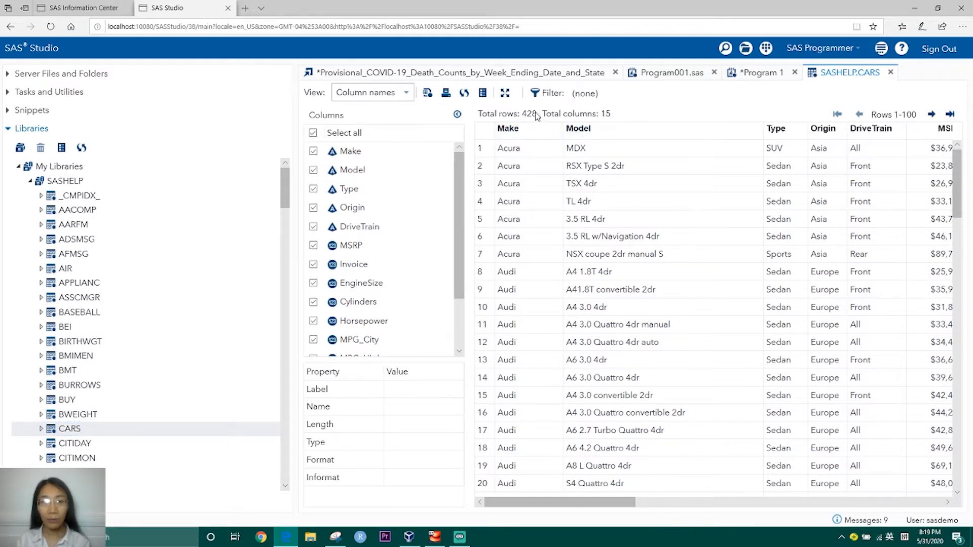
double_click(529, 114)
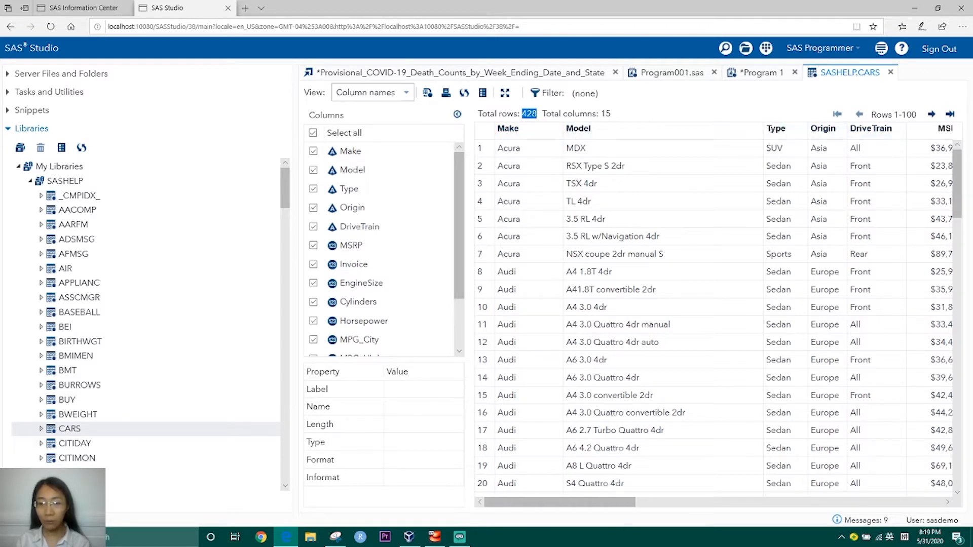
left_click_drag(595, 503, 553, 521)
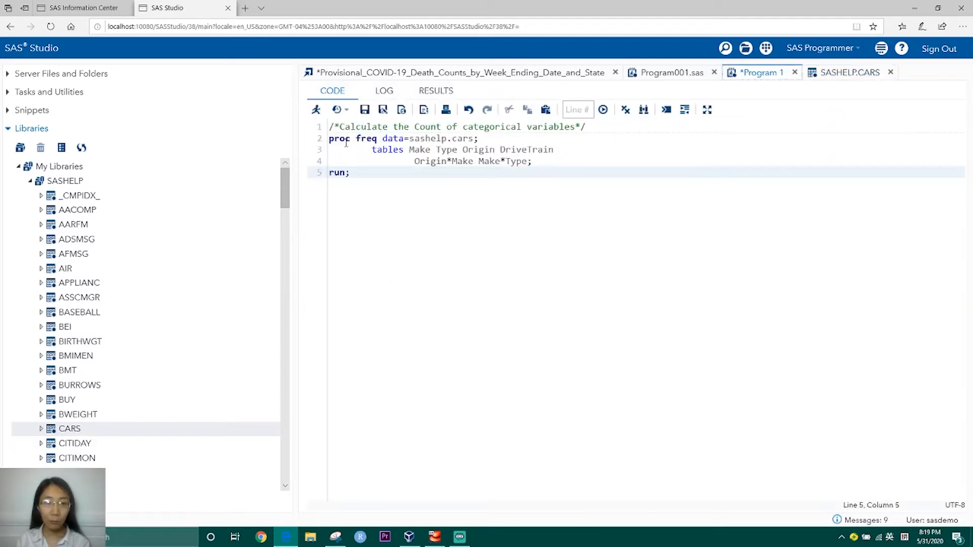
- Review the PROC FREQ statement in Program 1 and its data=sashelp.cars input, checking the library and table names
left_click_drag(377, 138, 329, 141)
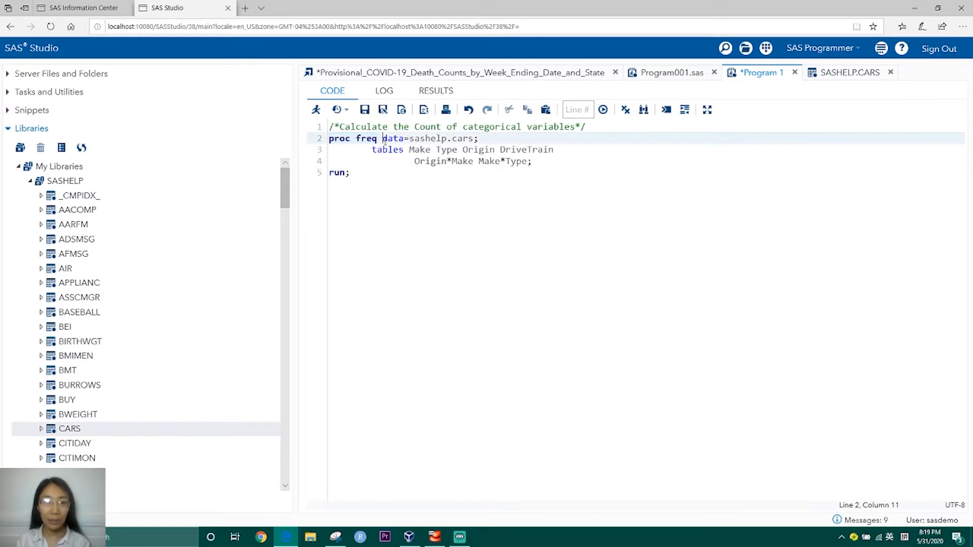
left_click_drag(383, 140, 463, 139)
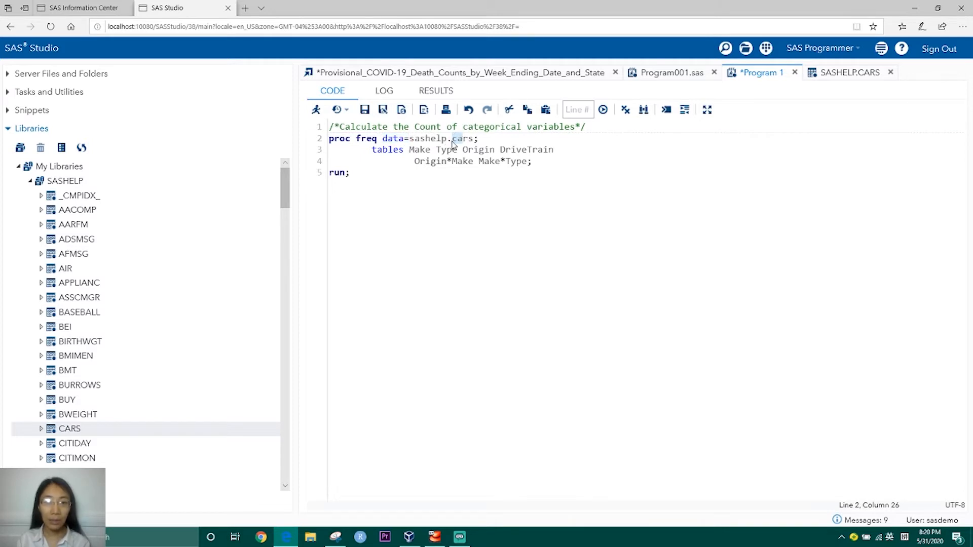
left_click(410, 139)
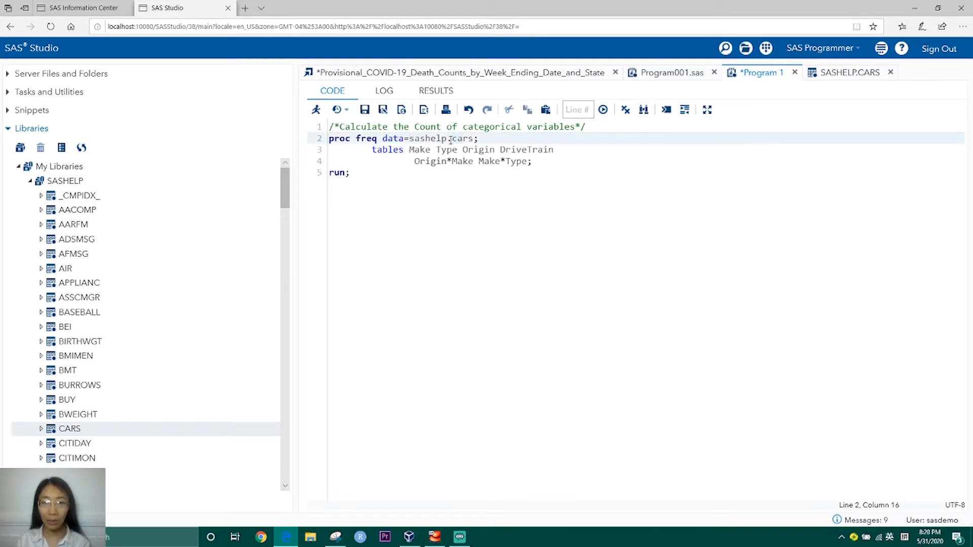
left_click_drag(450, 140, 475, 140)
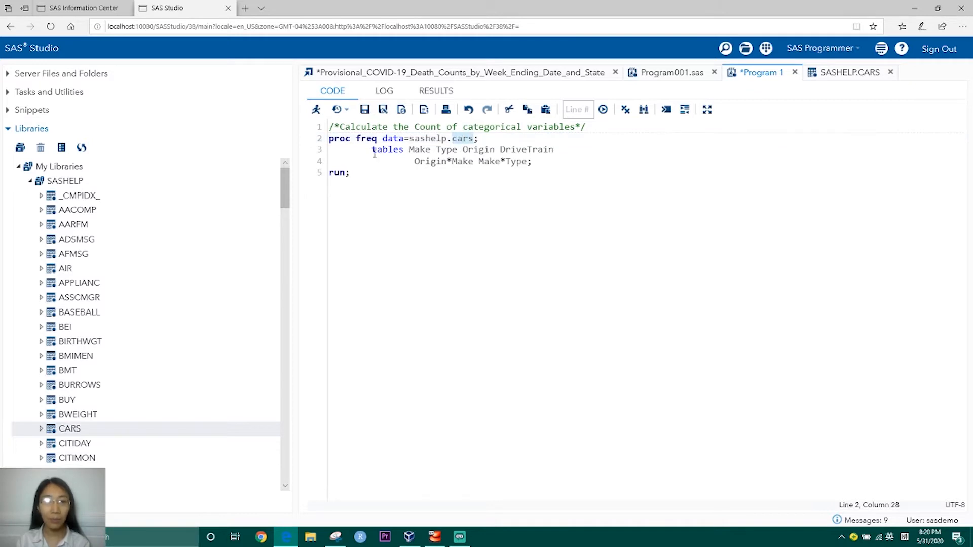
- Review the tables statement's single variables Make, Type, Origin and DriveTrain, and its crossings Origin*Make and Make*Type
left_click_drag(373, 150, 432, 158)
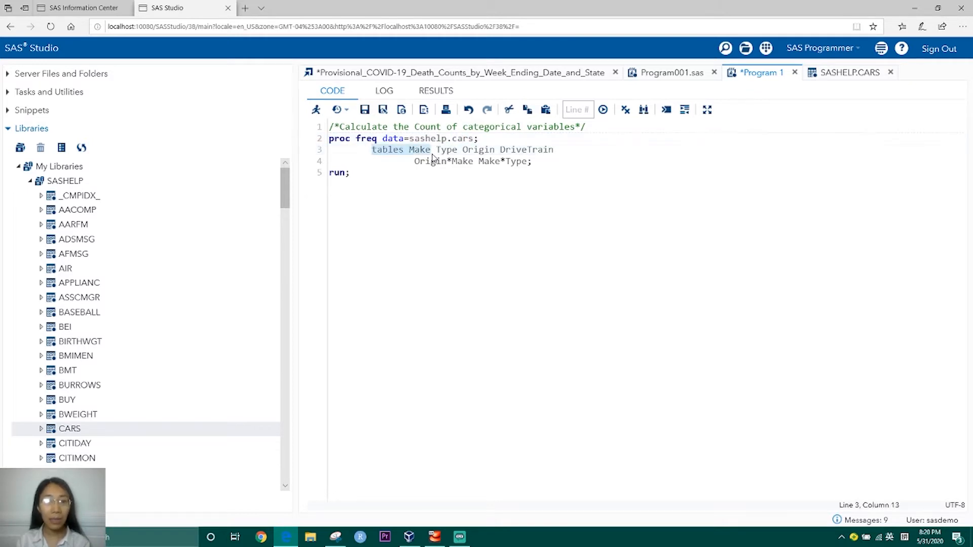
left_click(452, 151)
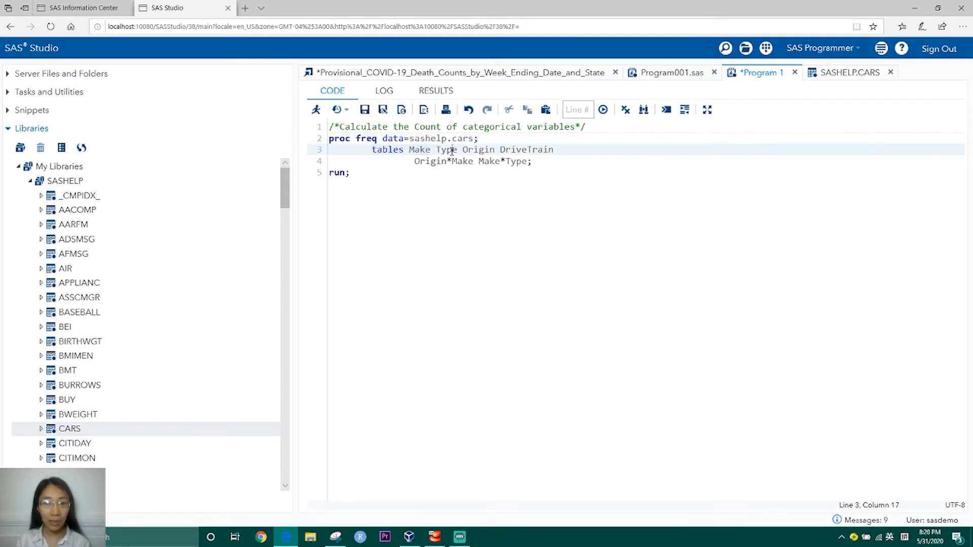
left_click(525, 150)
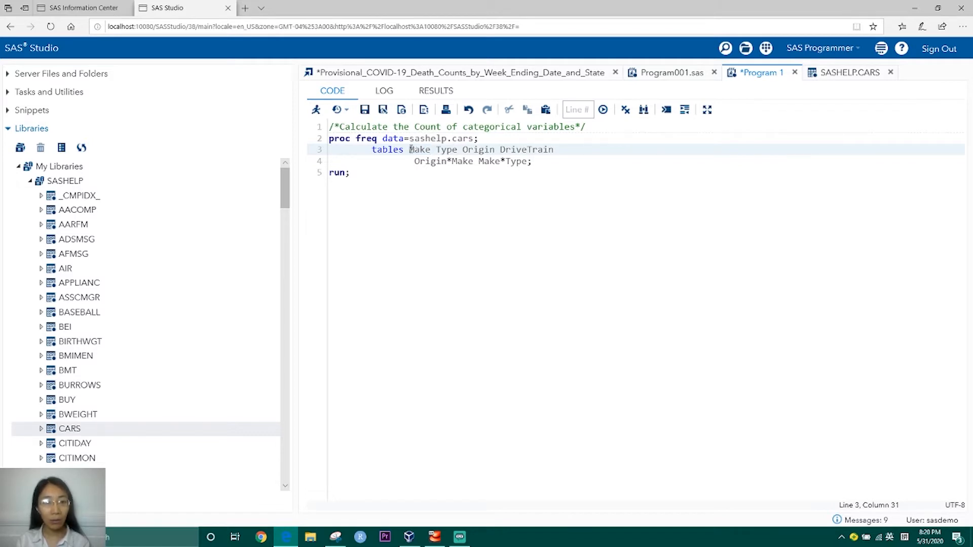
left_click_drag(410, 150, 556, 151)
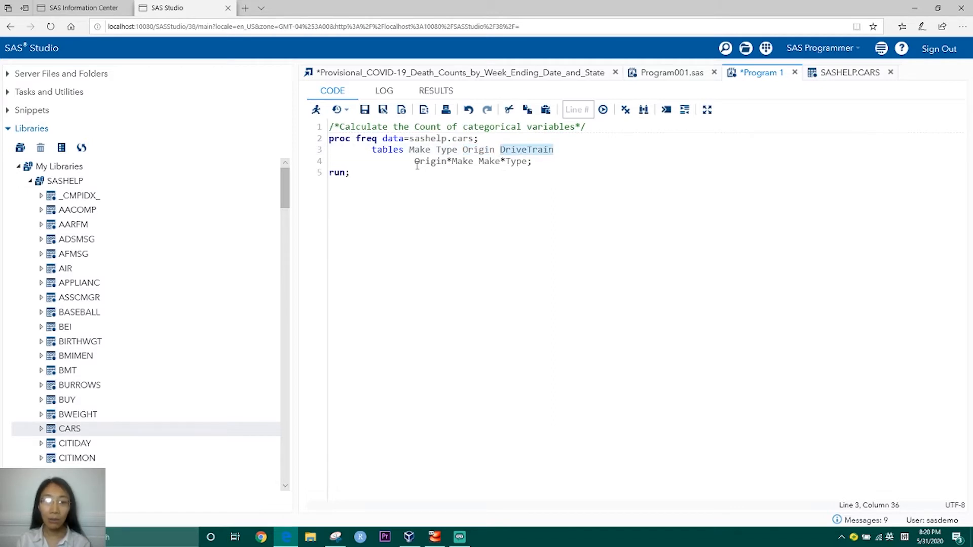
left_click_drag(415, 161, 471, 165)
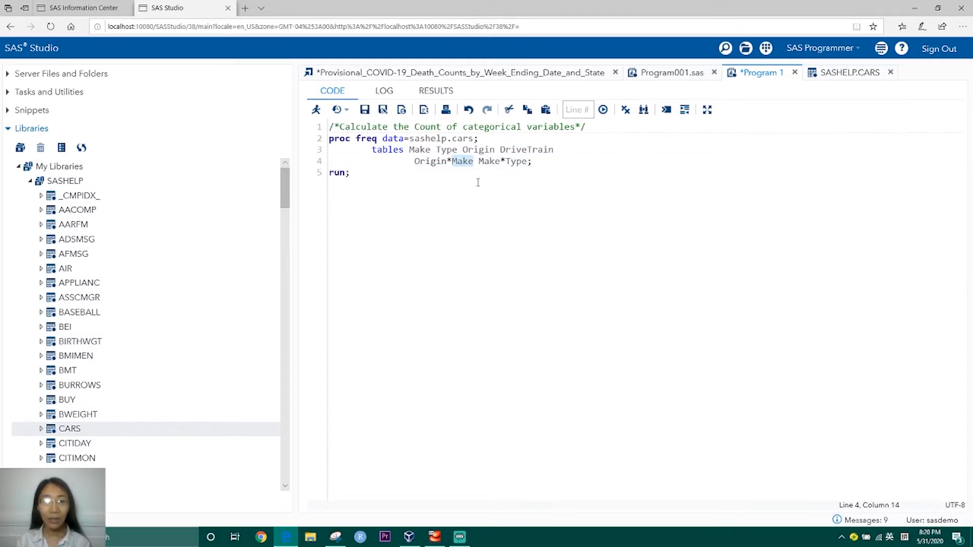
left_click_drag(480, 162, 527, 169)
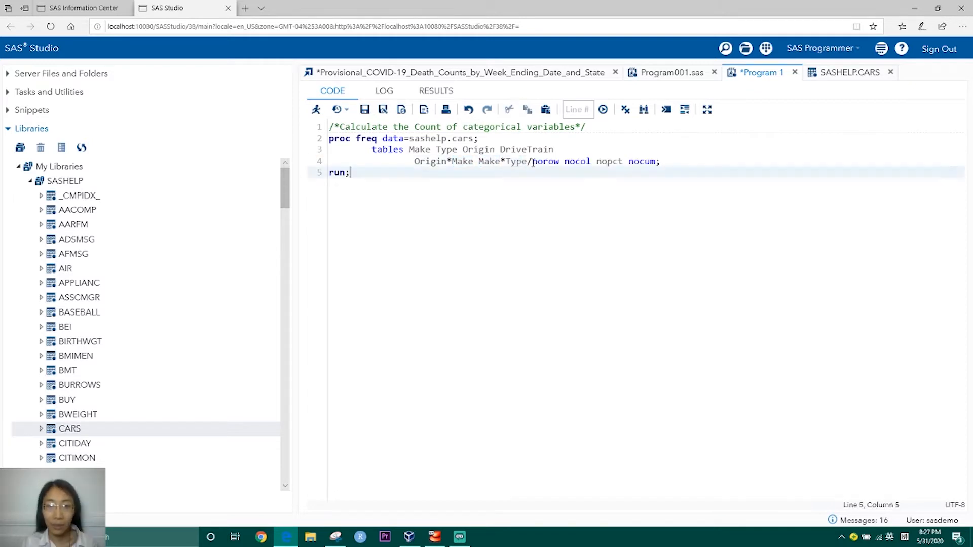
- Review the norow, nocol, nopct and nocum options at the end of the tables statement
left_click_drag(532, 162, 560, 165)
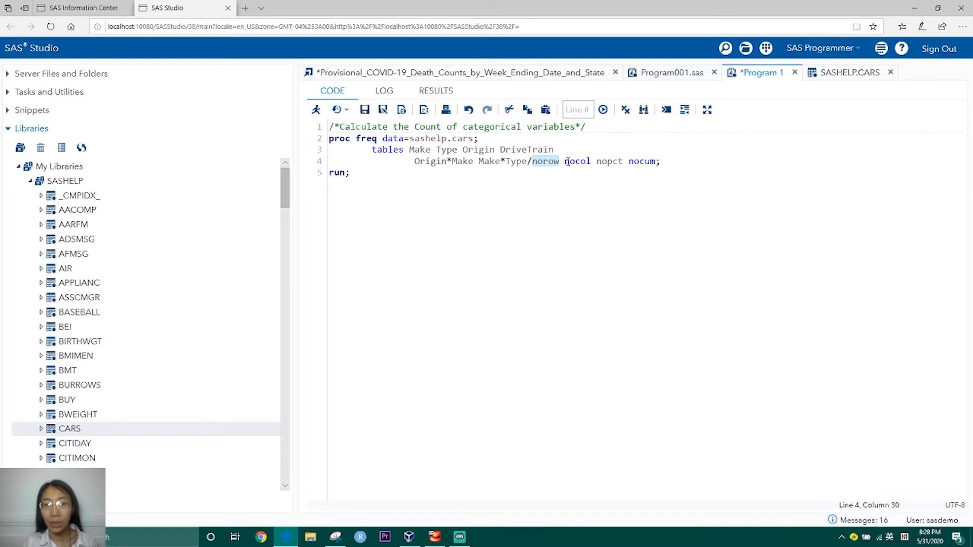
left_click_drag(565, 162, 591, 164)
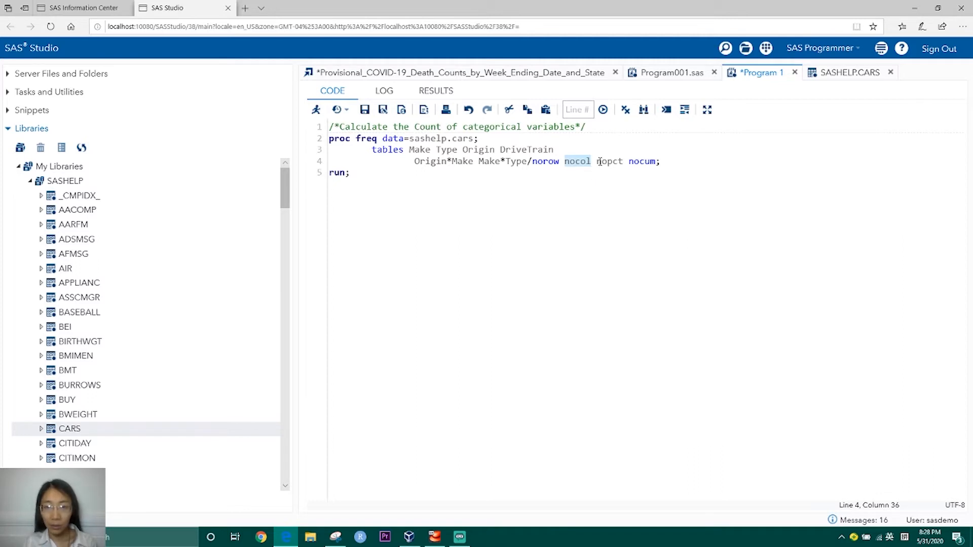
left_click_drag(597, 162, 624, 162)
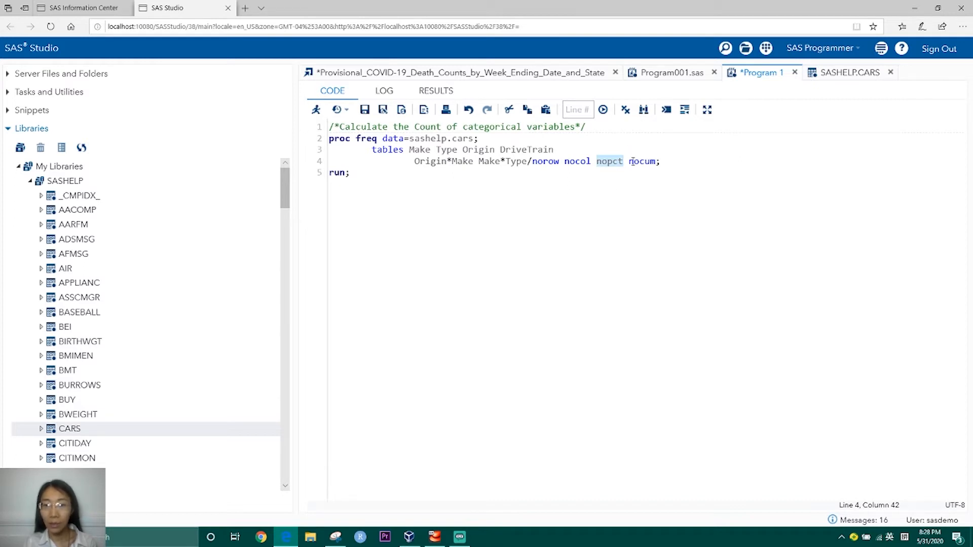
left_click_drag(629, 162, 656, 162)
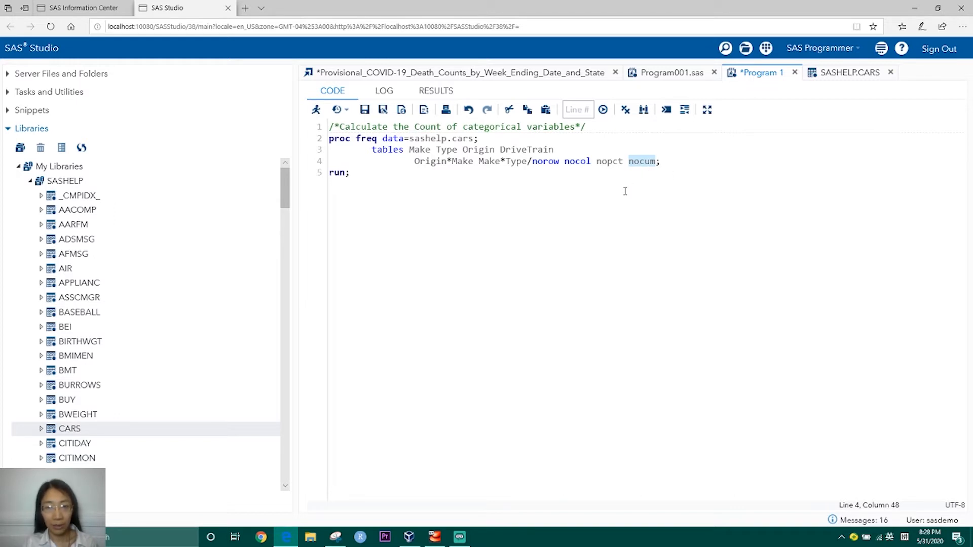
- Run the entire PROC FREQ program and check the Make frequency table, including the Acura and Audi rows
key("ctrl+a")
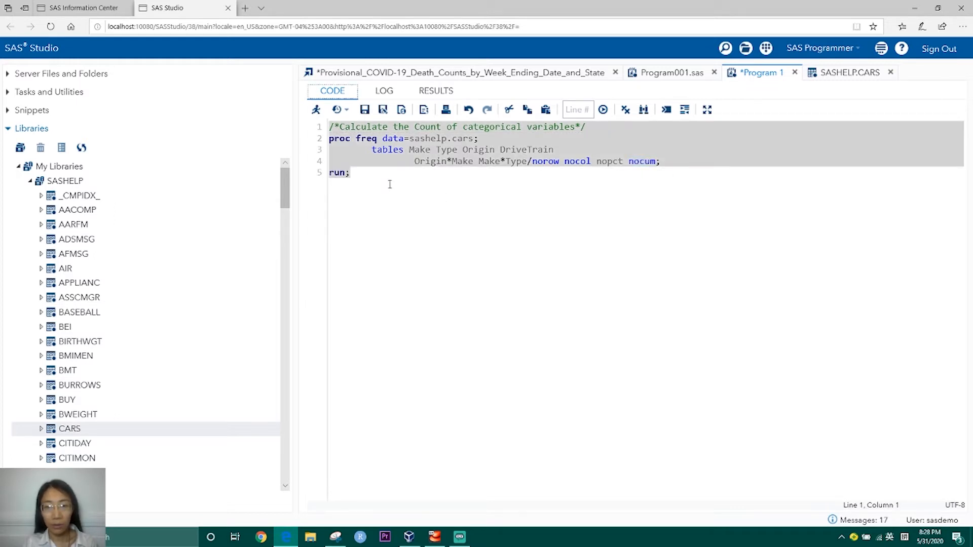
left_click(317, 110)
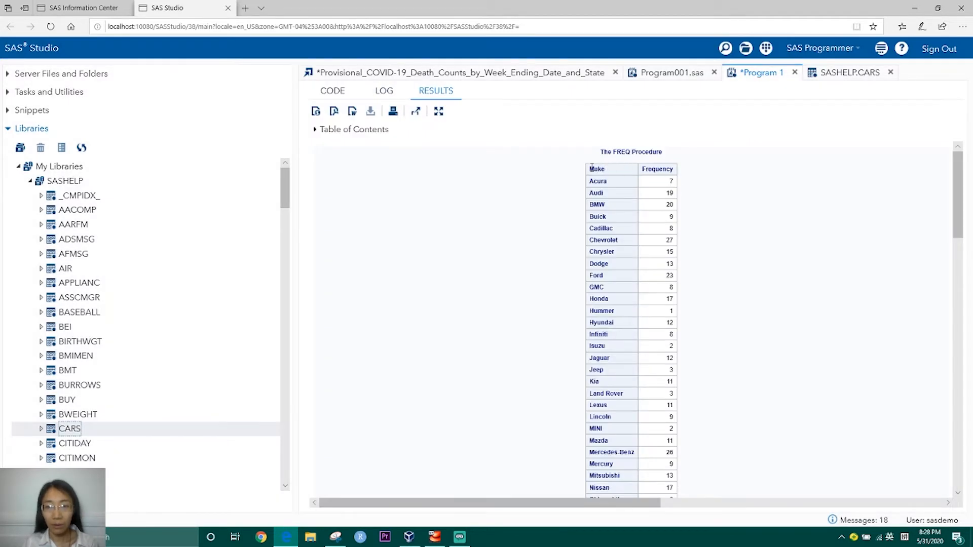
double_click(593, 169)
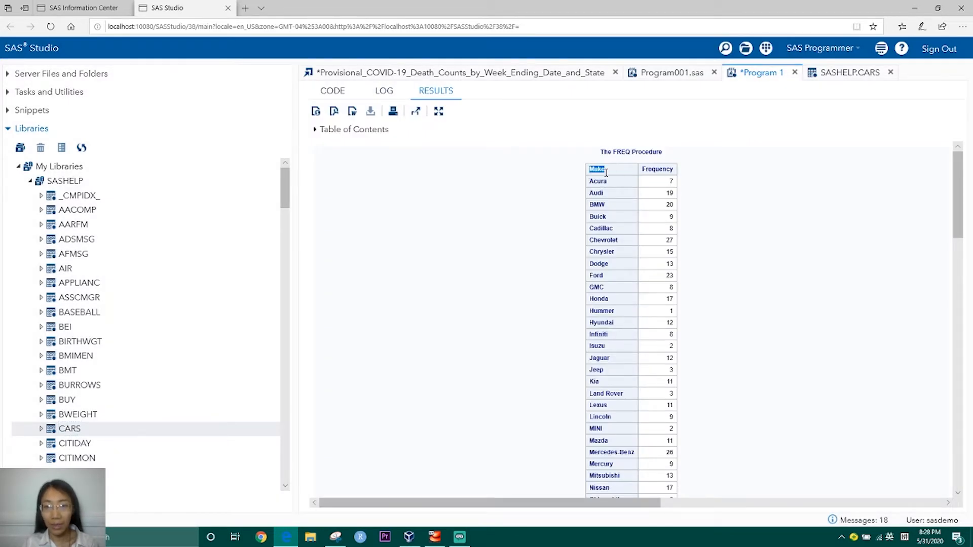
left_click(674, 181)
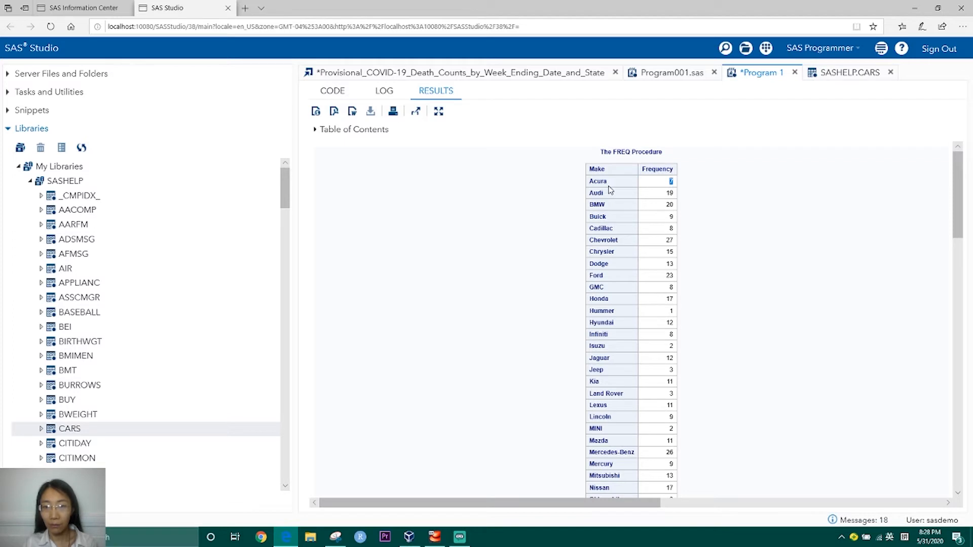
left_click_drag(609, 183, 590, 194)
- Examine the Type frequency table in the results, checking the Hybrid and SUV rows
scroll(606, 284, "down", 8)
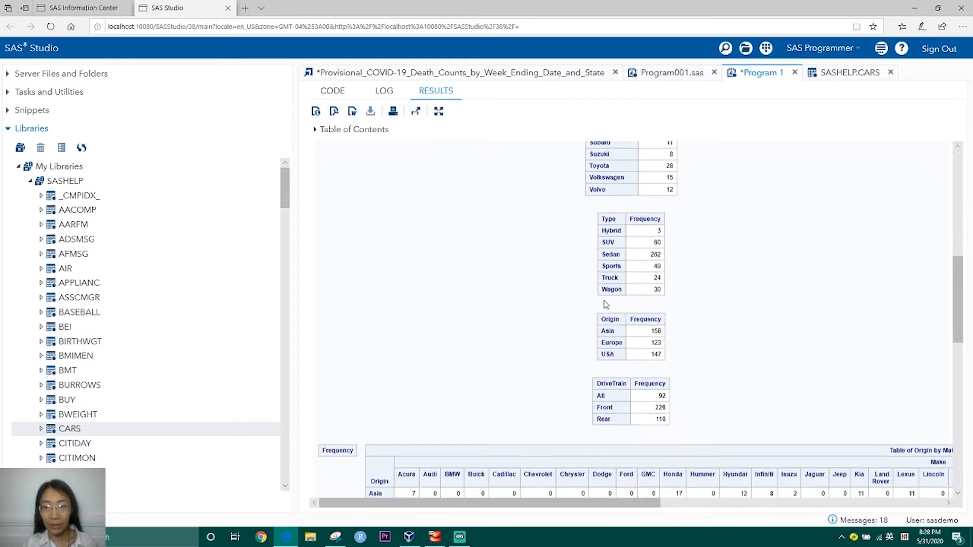
scroll(605, 304, "down", 2)
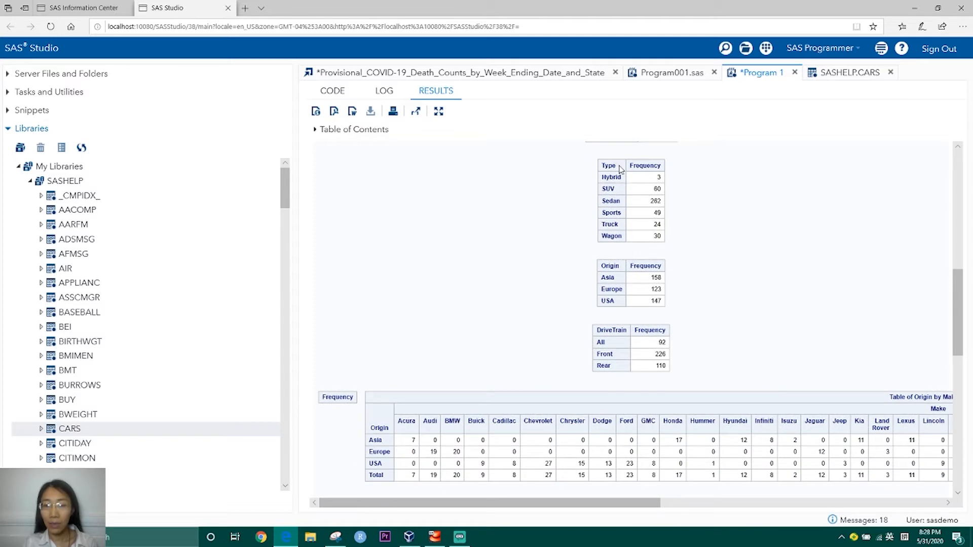
left_click_drag(621, 169, 602, 164)
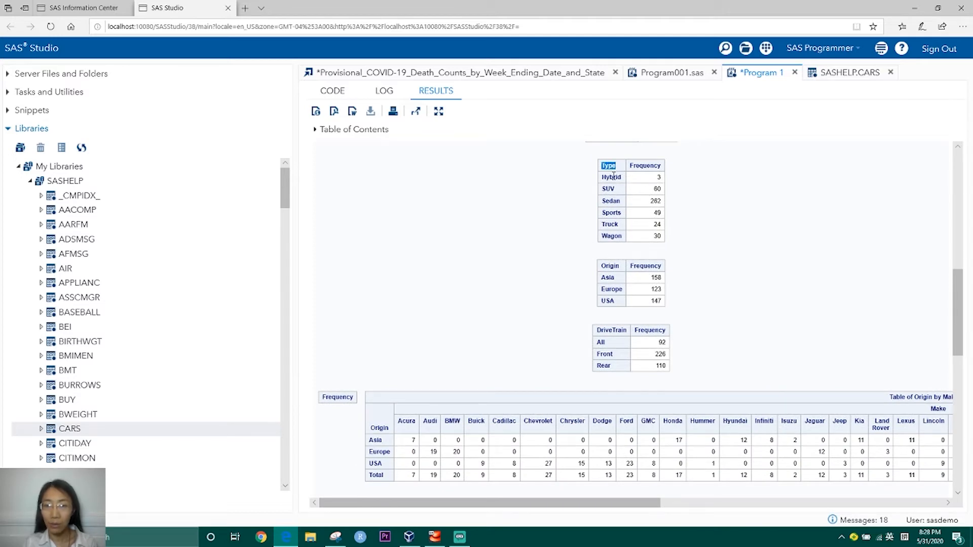
double_click(660, 178)
key("shift+Left")
key("shift+Left")
key("shift+Left")
key("shift+Left")
key("shift+Left")
key("shift+Left")
key("shift+Left")
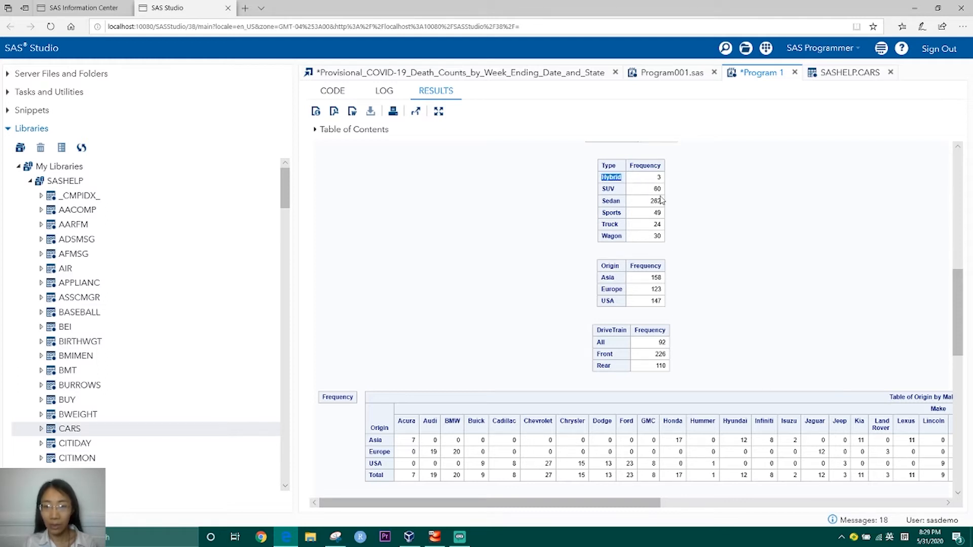
double_click(609, 188)
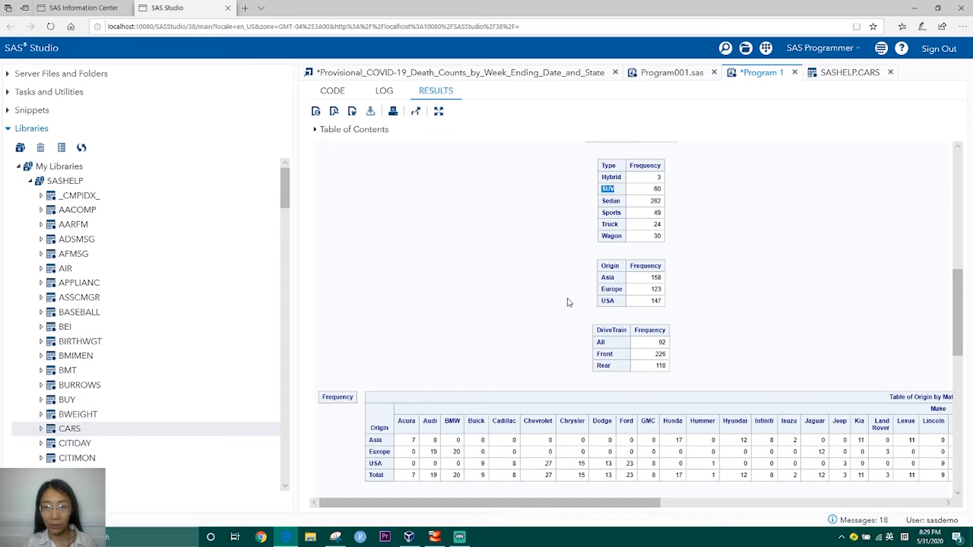
- Examine the Origin and DriveTrain frequency tables and look over the cross-tabulations that follow them
scroll(552, 338, "down", 2)
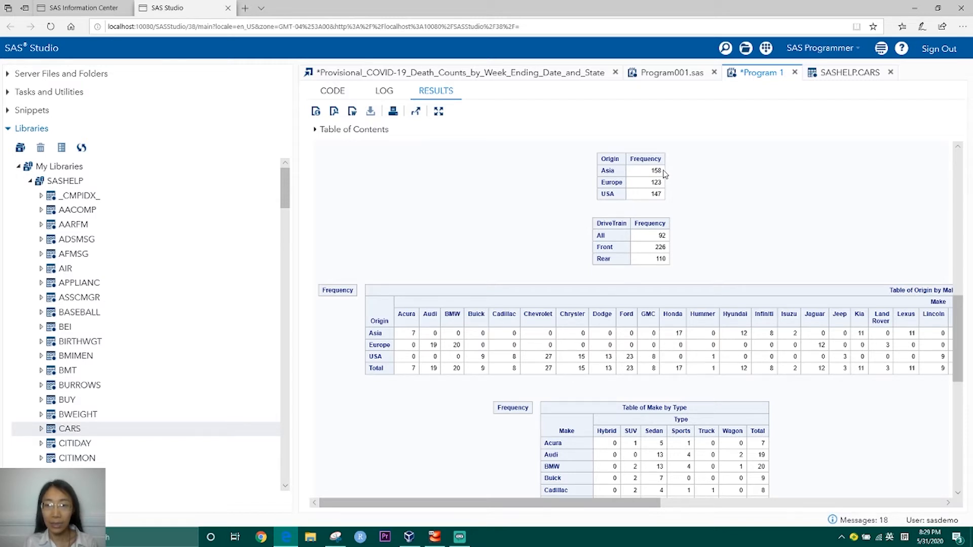
left_click_drag(664, 173, 651, 169)
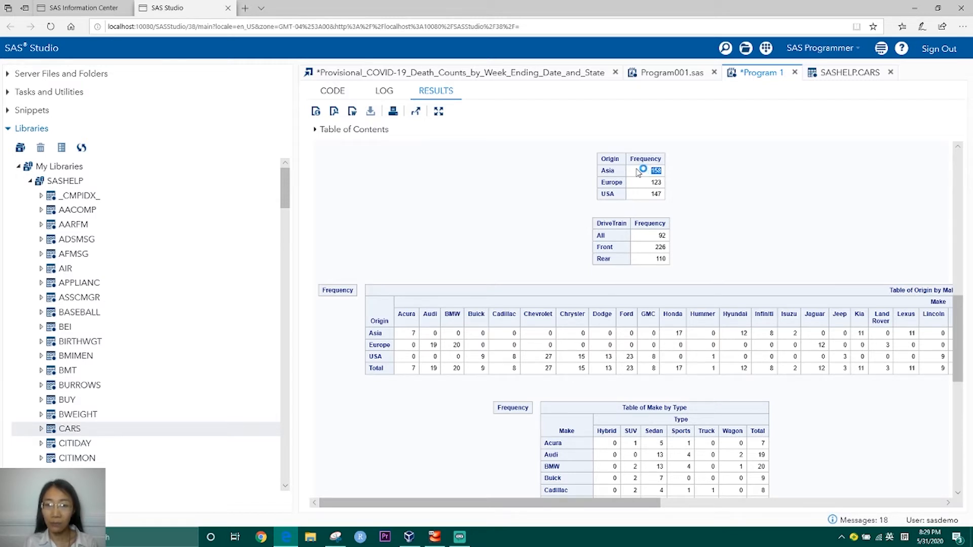
left_click_drag(619, 173, 601, 169)
scroll(608, 256, "down", 1)
scroll(608, 256, "down", 1)
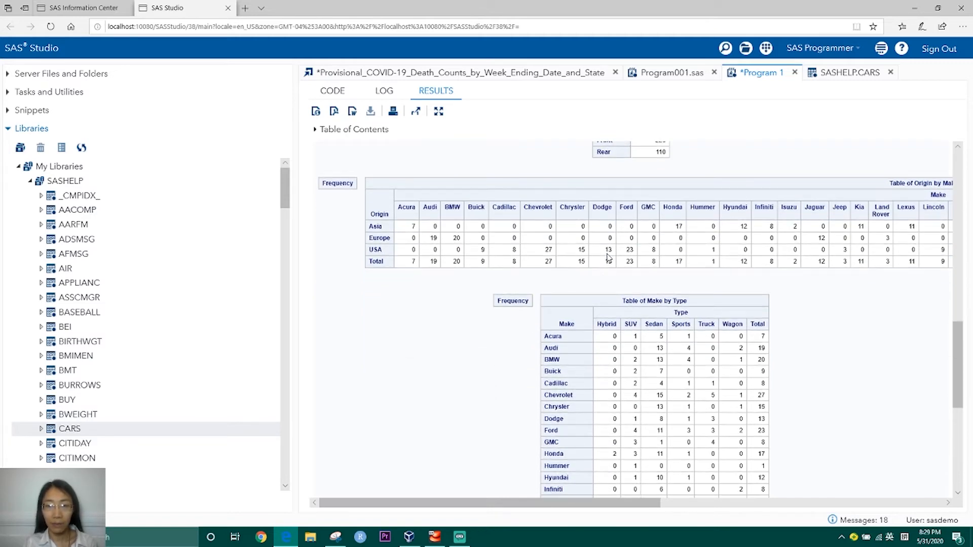
scroll(605, 186, "up", 1)
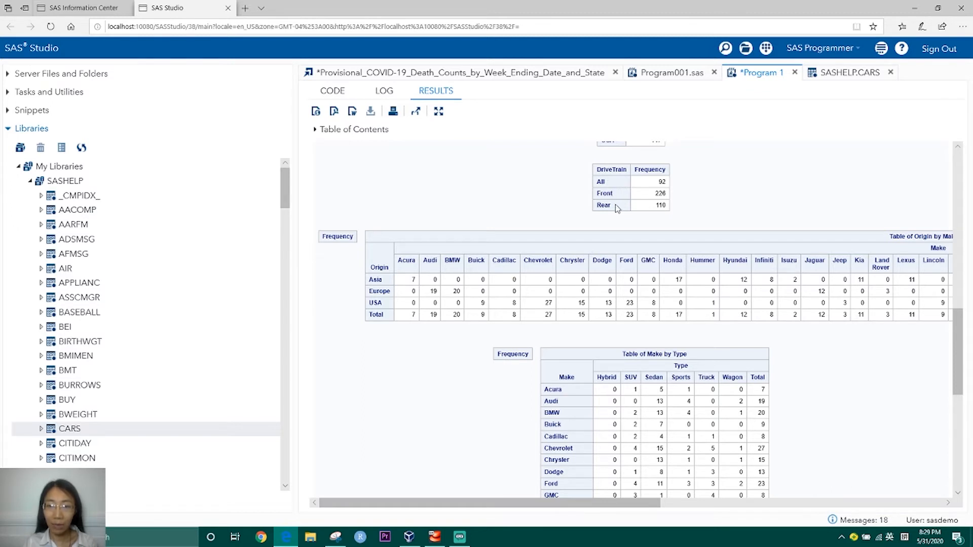
- Check the frequency of the All category in the DriveTrain table
double_click(661, 181)
double_click(599, 181)
left_click(436, 240)
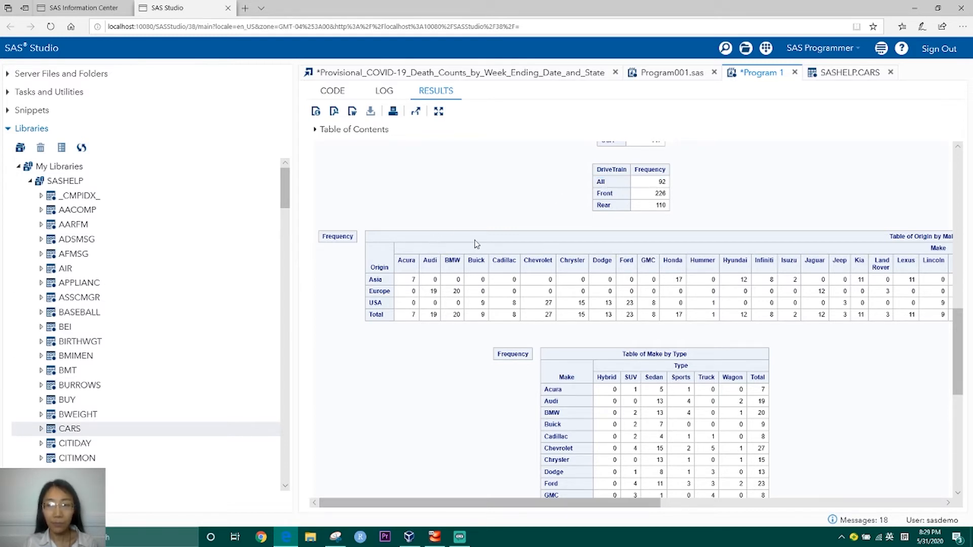
- Match the Origin by Make cross-tabulation to the Origin*Make term in the tables statement, and return to the results
scroll(475, 243, "down", 1)
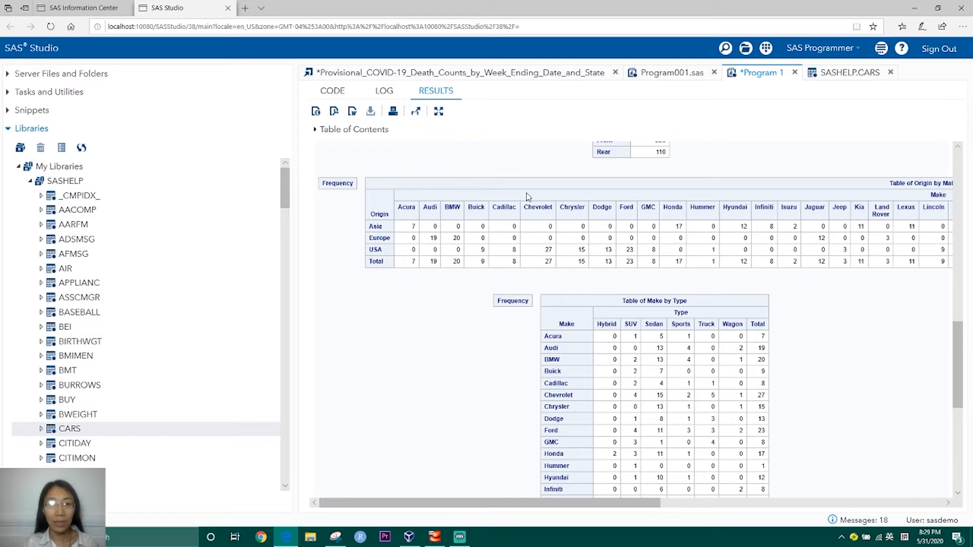
left_click(333, 91)
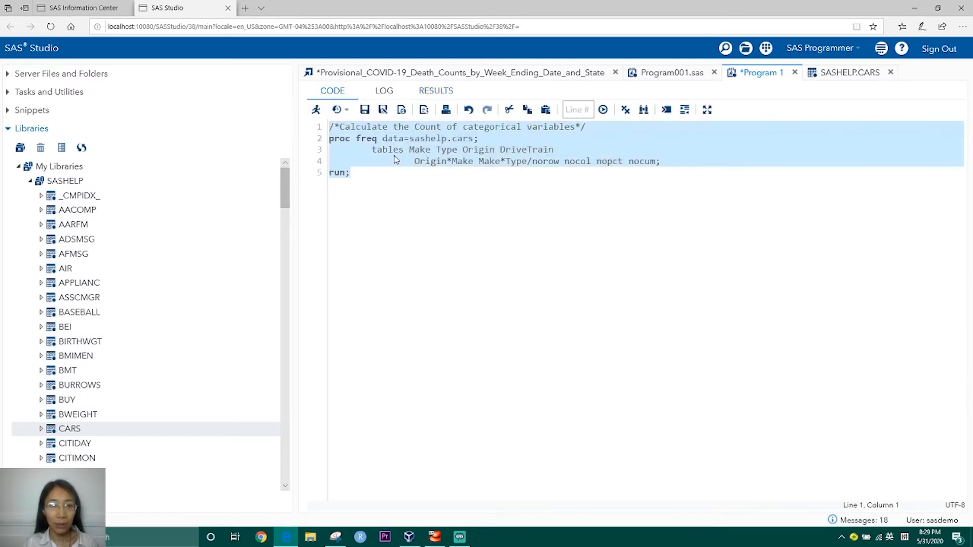
left_click(415, 161)
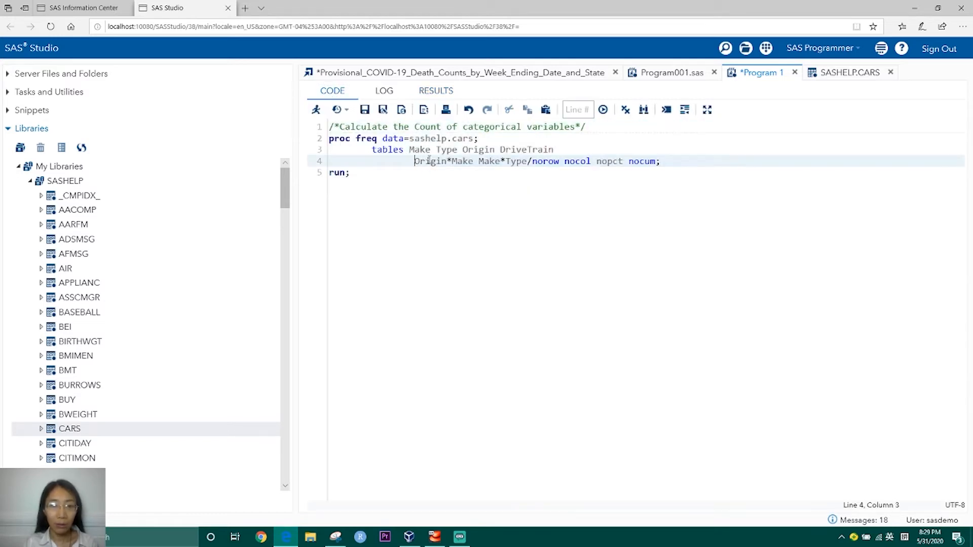
left_click_drag(414, 161, 473, 161)
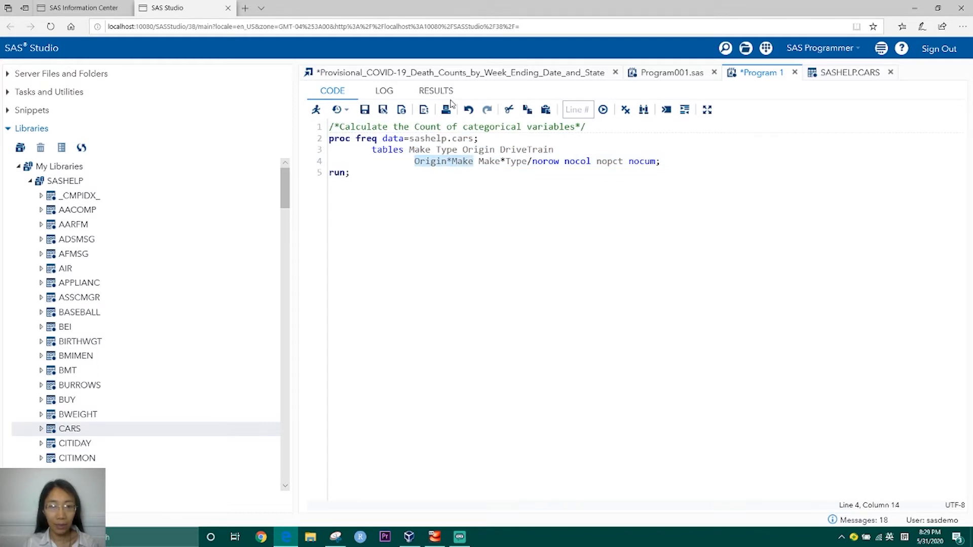
left_click(447, 93)
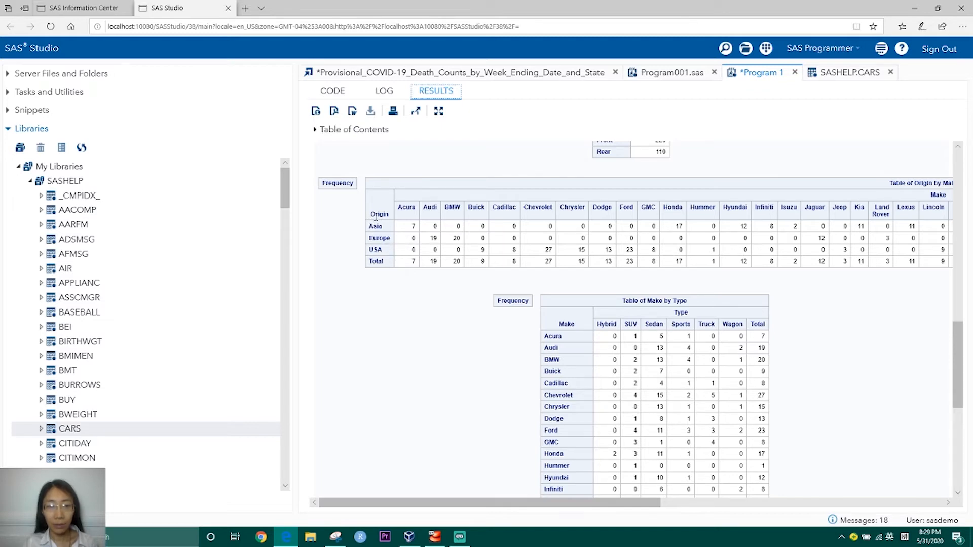
- Compare the Origin row heading of the cross-tabulation with the Asia, Europe and USA categories in the one-way Origin table
left_click_drag(370, 215, 394, 218)
scroll(425, 282, "up", 3)
double_click(605, 224)
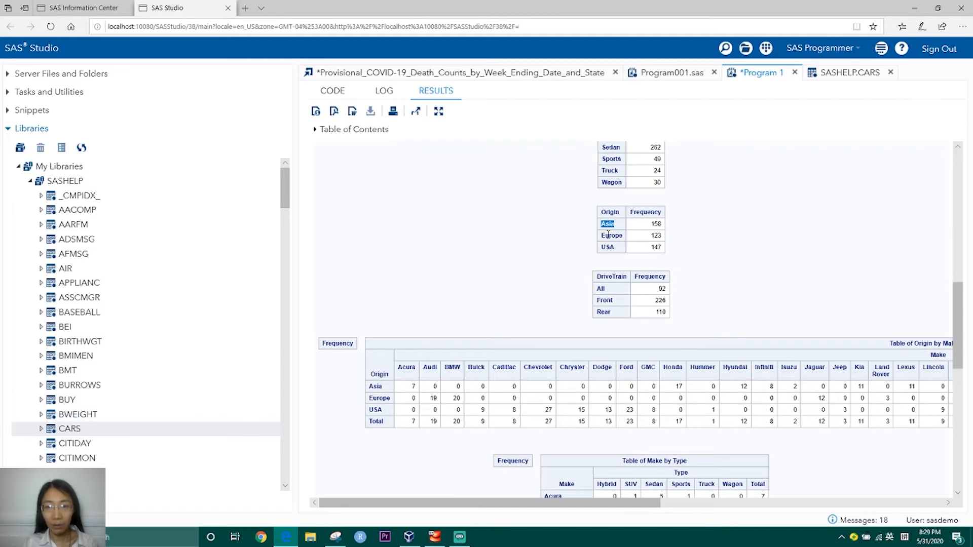
double_click(609, 236)
scroll(615, 251, "down", 2)
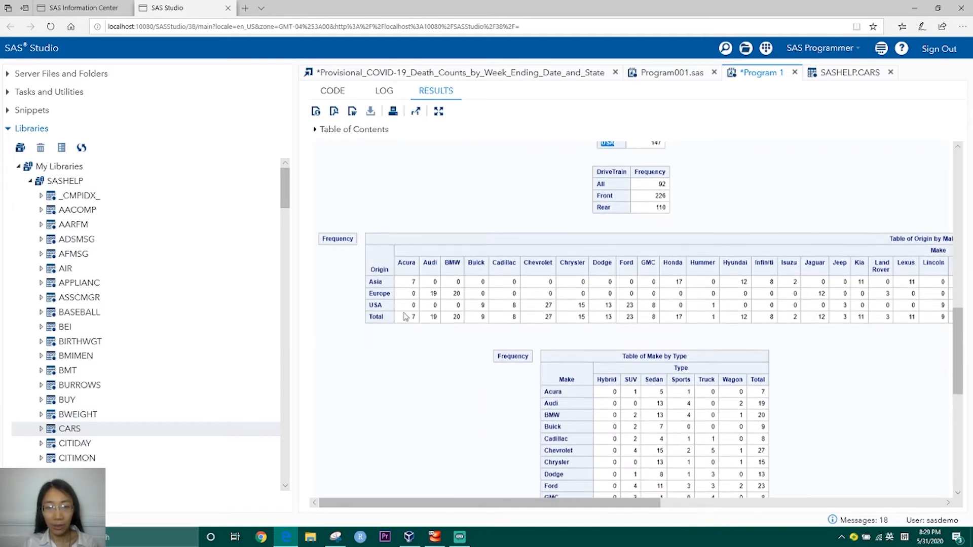
- Examine the Asia, Europe, USA and Total rows and the Make column heading of the Origin by Make table
double_click(386, 279)
double_click(373, 293)
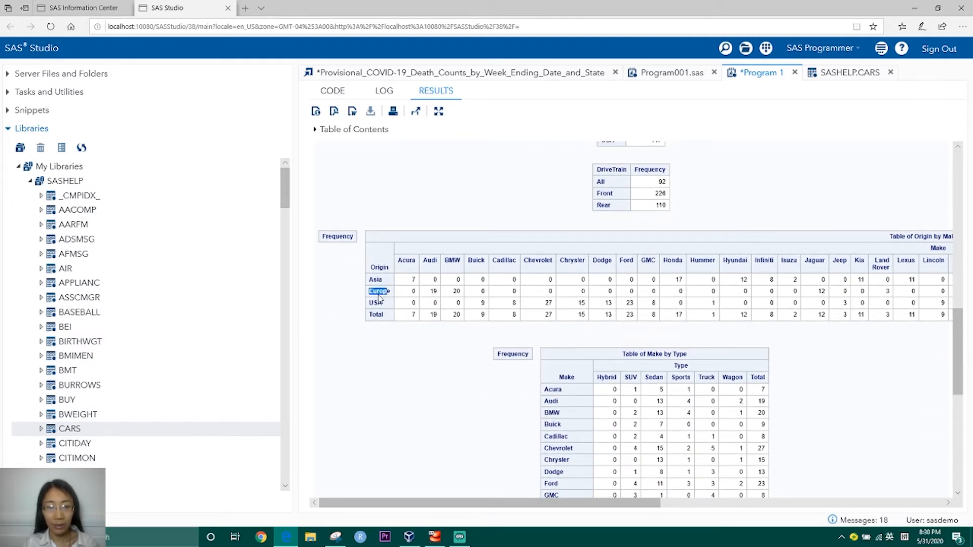
double_click(380, 303)
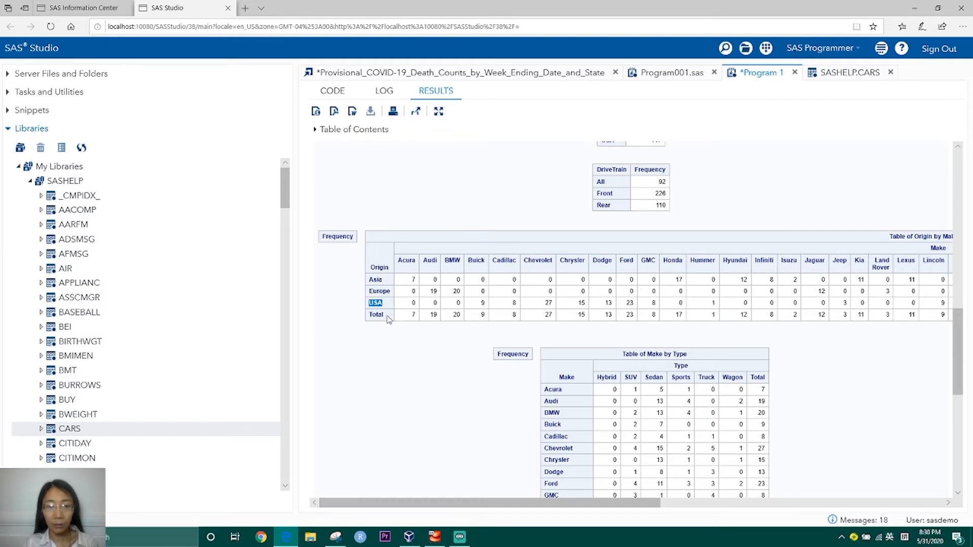
double_click(375, 315)
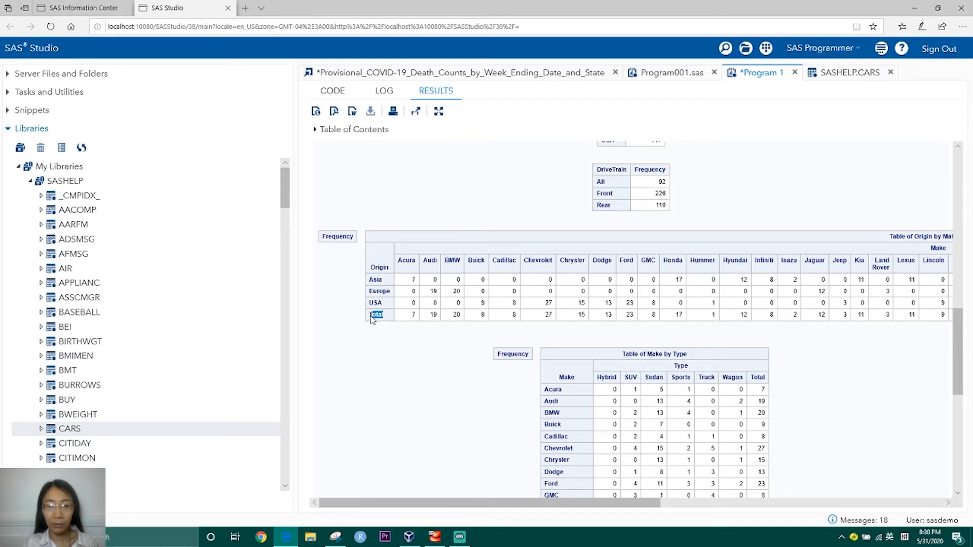
double_click(379, 280)
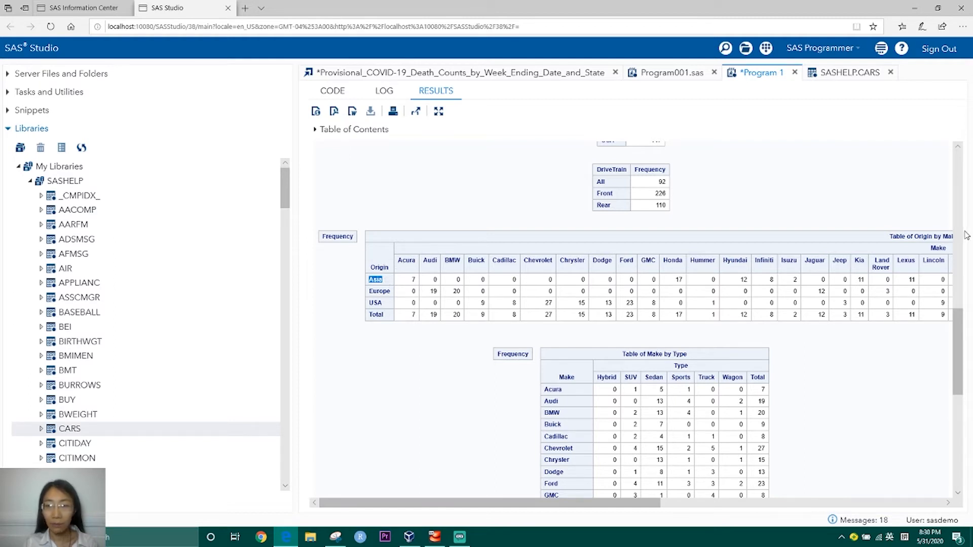
left_click_drag(623, 502, 652, 502)
double_click(884, 248)
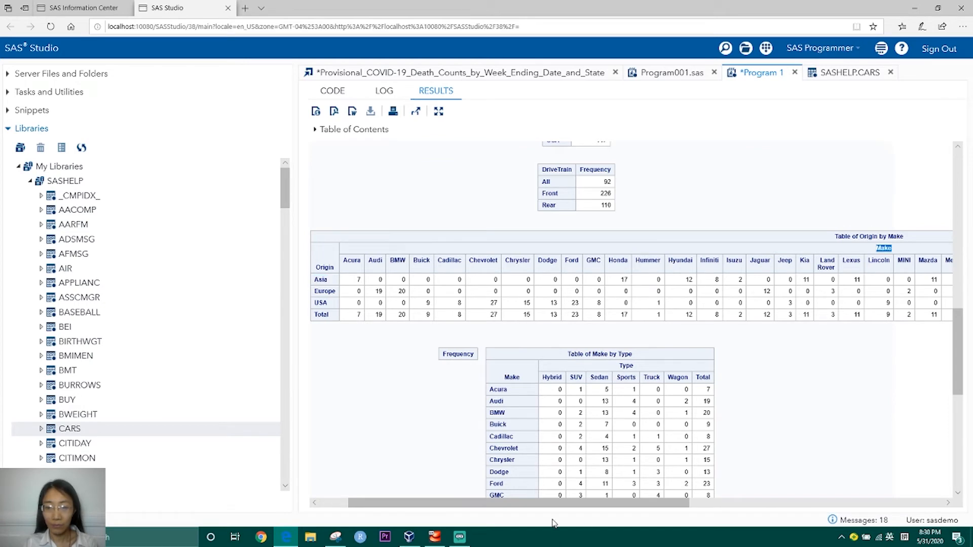
left_click_drag(553, 504, 523, 504)
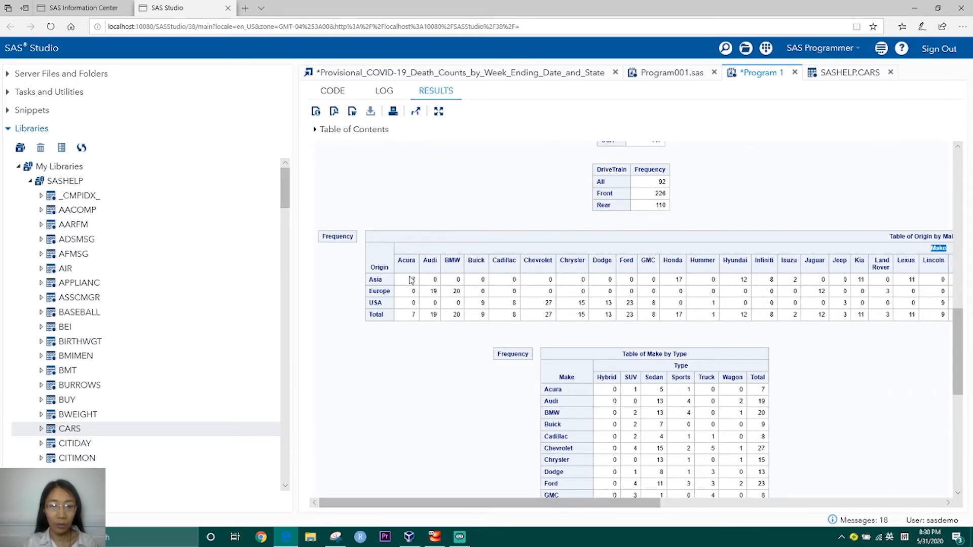
- Check the cell where Asia meets Acura in the Origin by Make table against the Frequency legend beside it
left_click(380, 279)
double_click(379, 279)
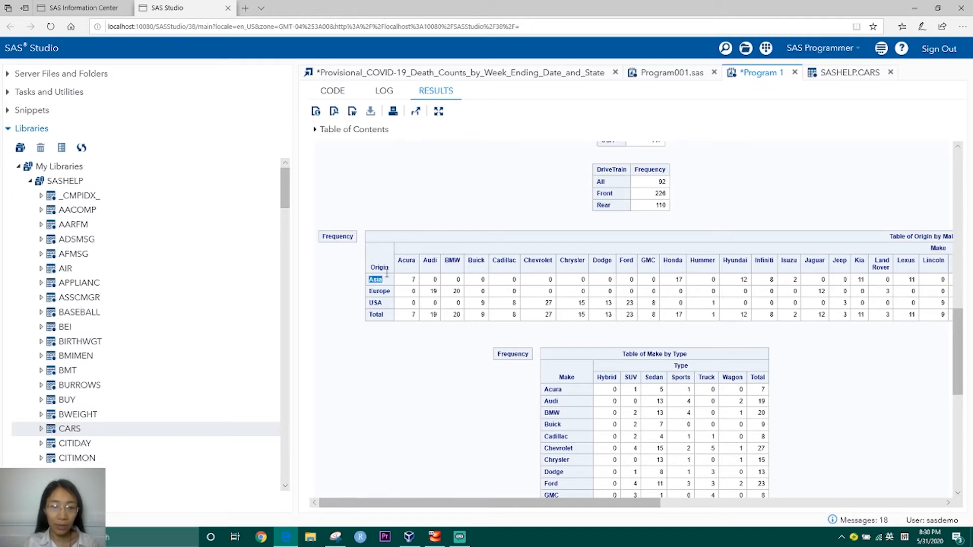
double_click(405, 260)
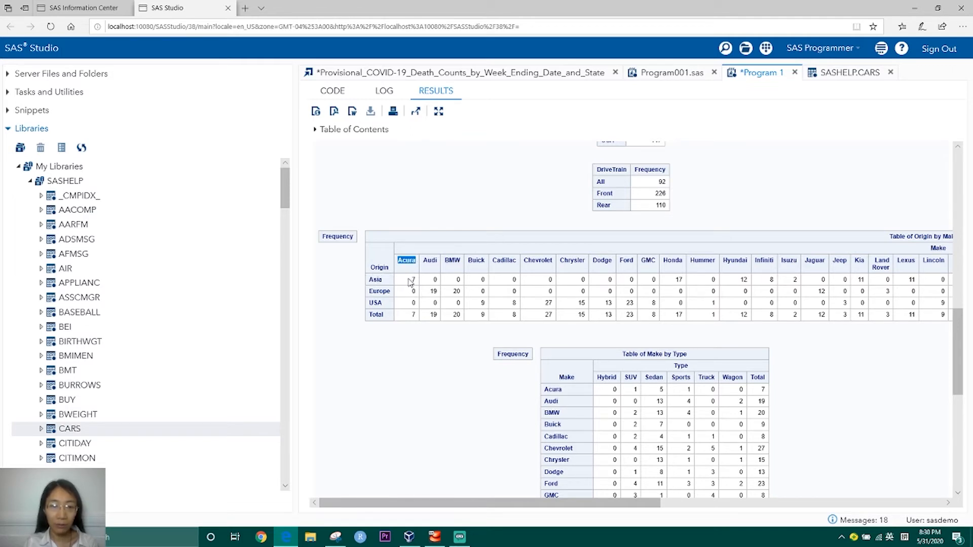
left_click(414, 278)
left_click_drag(354, 236, 321, 235)
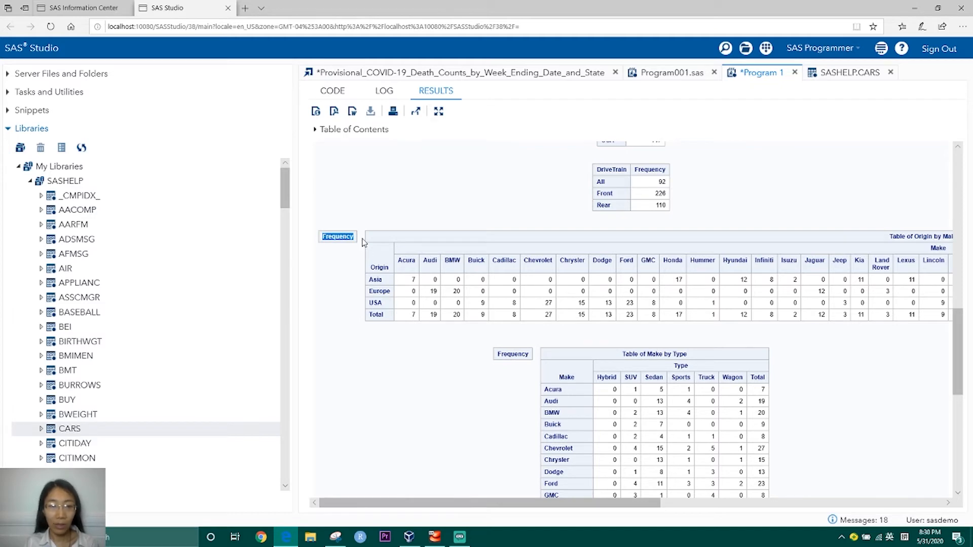
- Match the Make by Type cross-tabulation and its headings to the Make*Type term in the tables statement
scroll(405, 378, "down", 3)
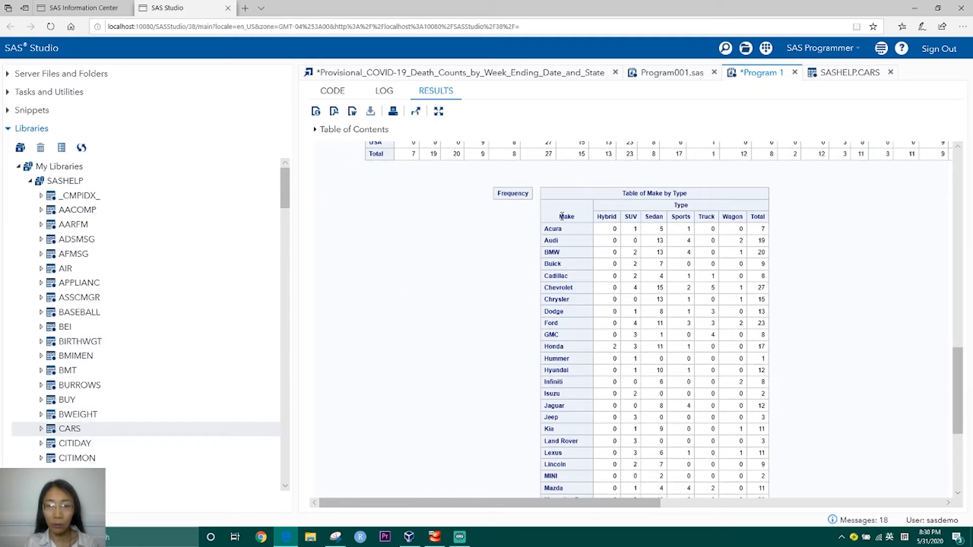
double_click(681, 205)
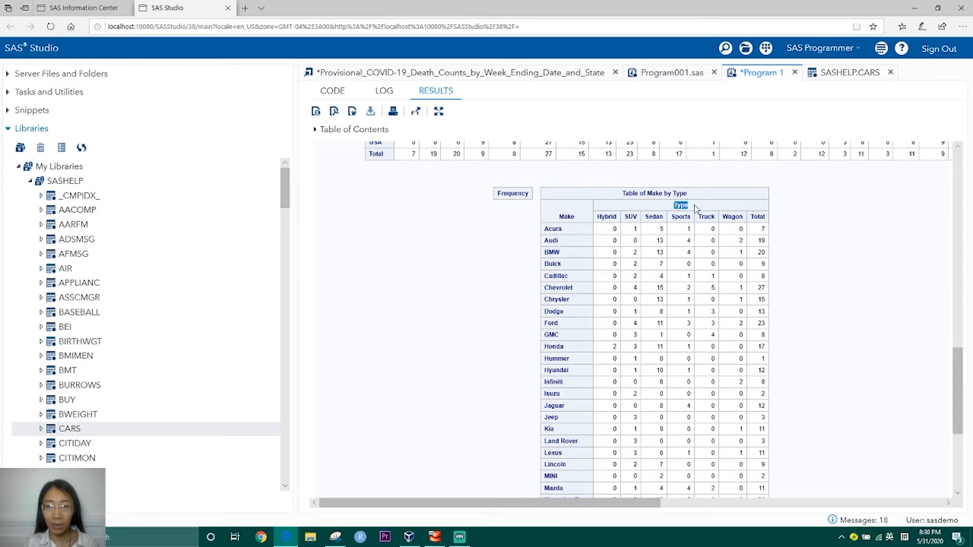
left_click(351, 96)
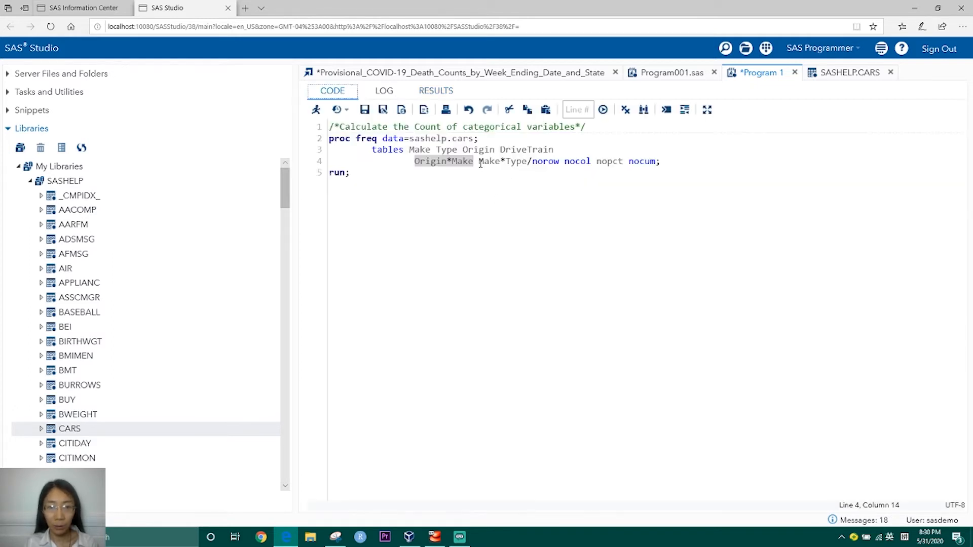
left_click_drag(480, 163, 526, 164)
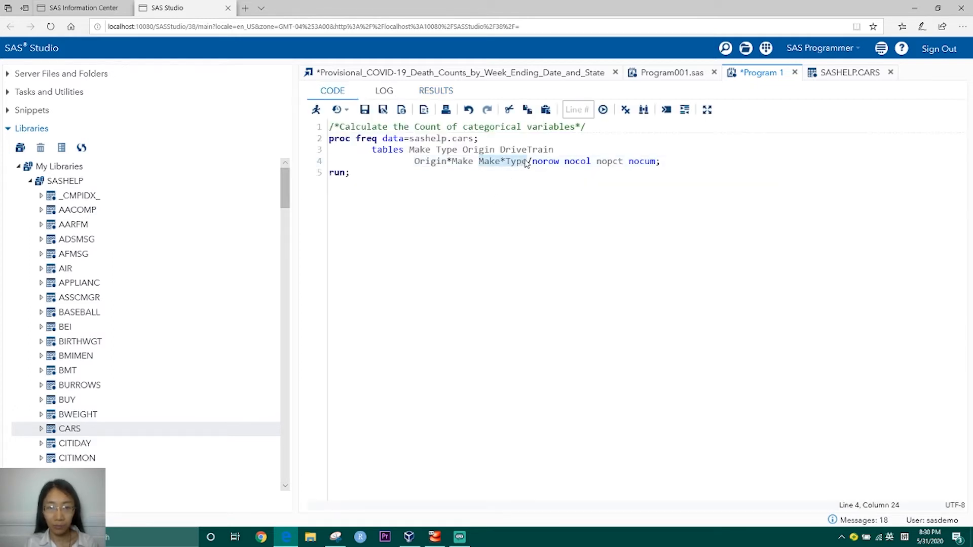
left_click(435, 92)
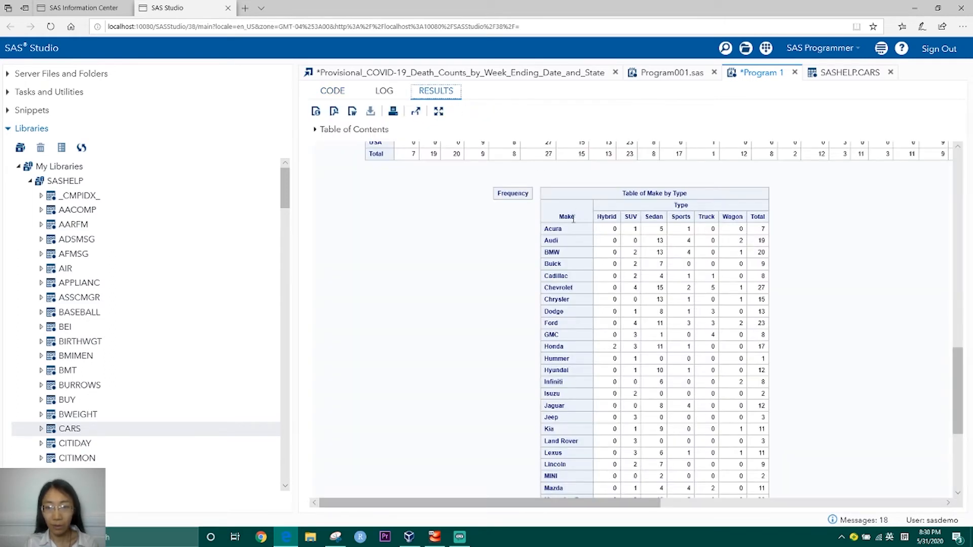
left_click_drag(553, 214, 579, 223)
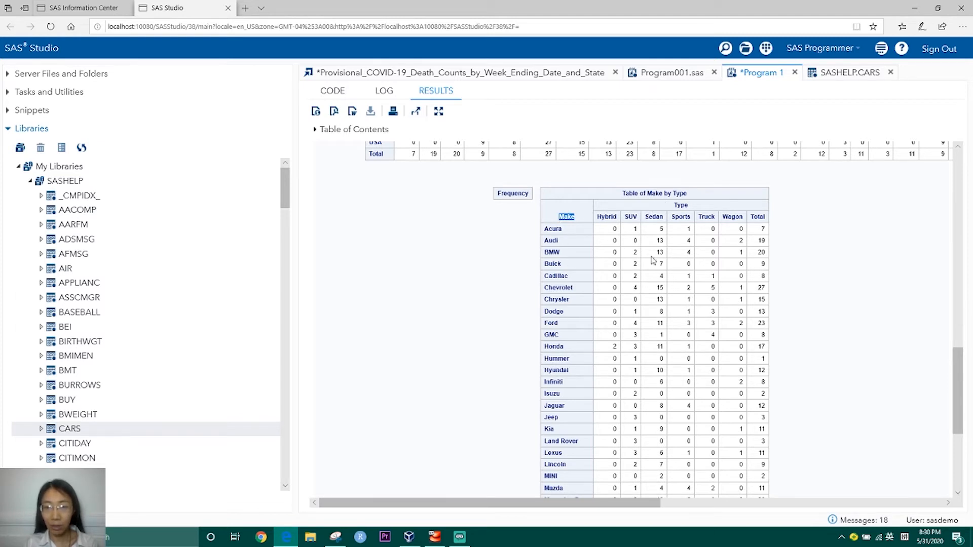
- Examine the Acura counts by type and the grand total in the Make by Type table
left_click(657, 212)
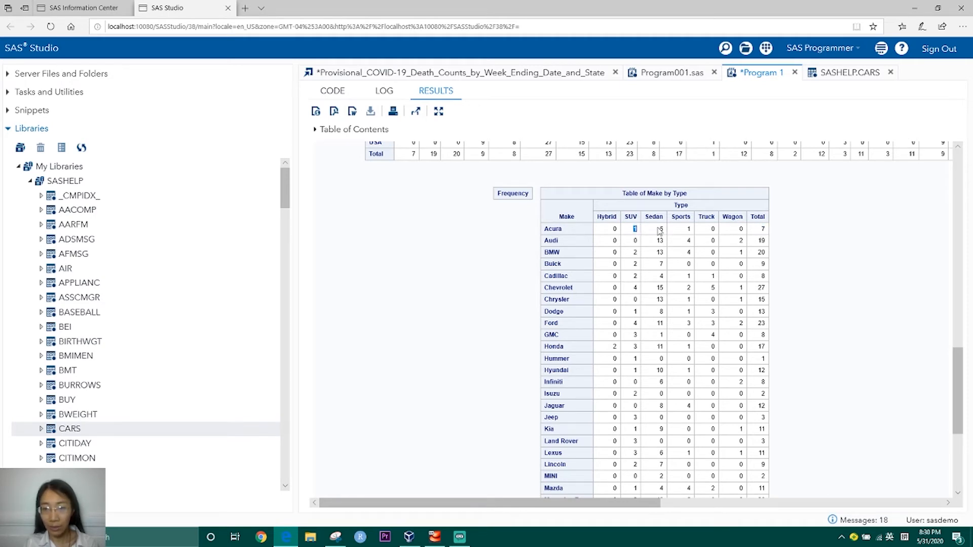
left_click(661, 230)
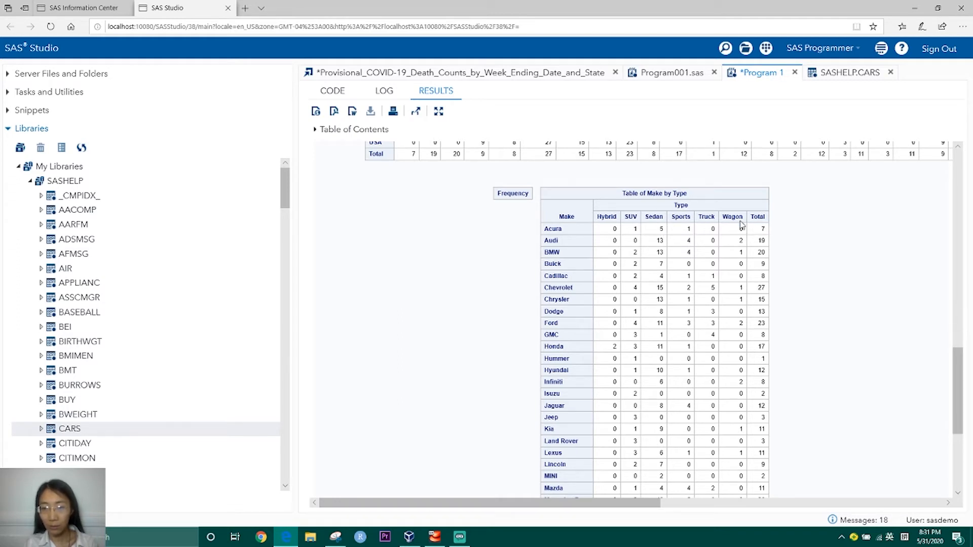
scroll(758, 395, "down", 5)
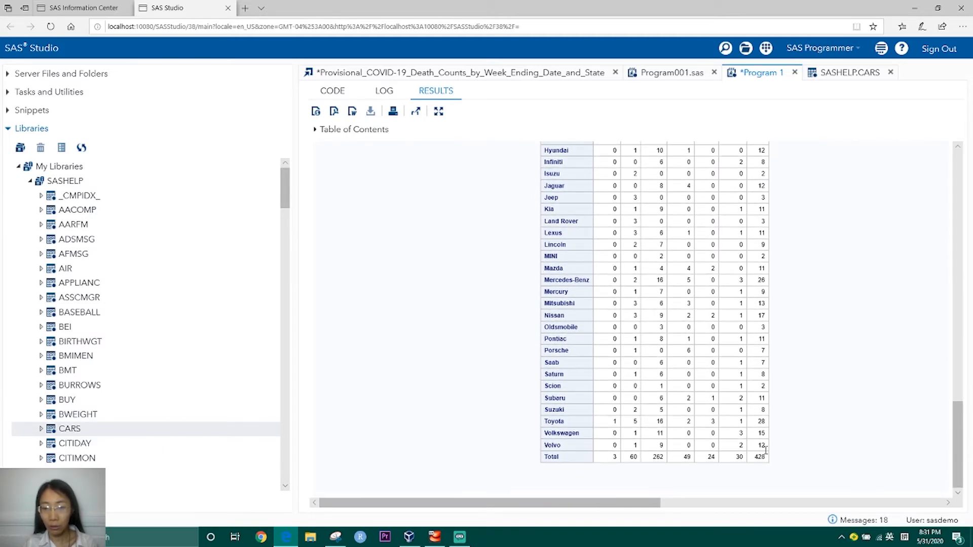
left_click_drag(767, 461, 757, 456)
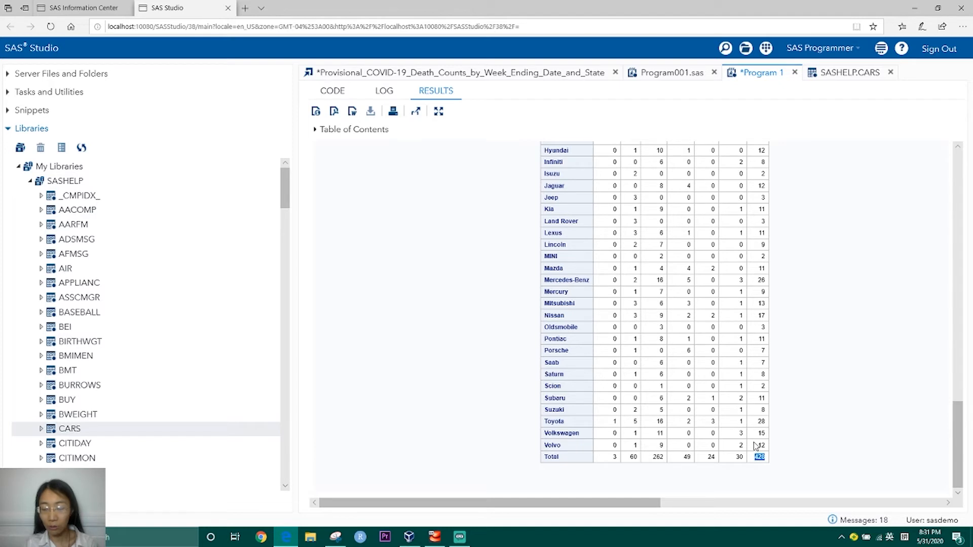
- Delete the norow option from the tables statement of the PROC FREQ program
left_click(335, 93)
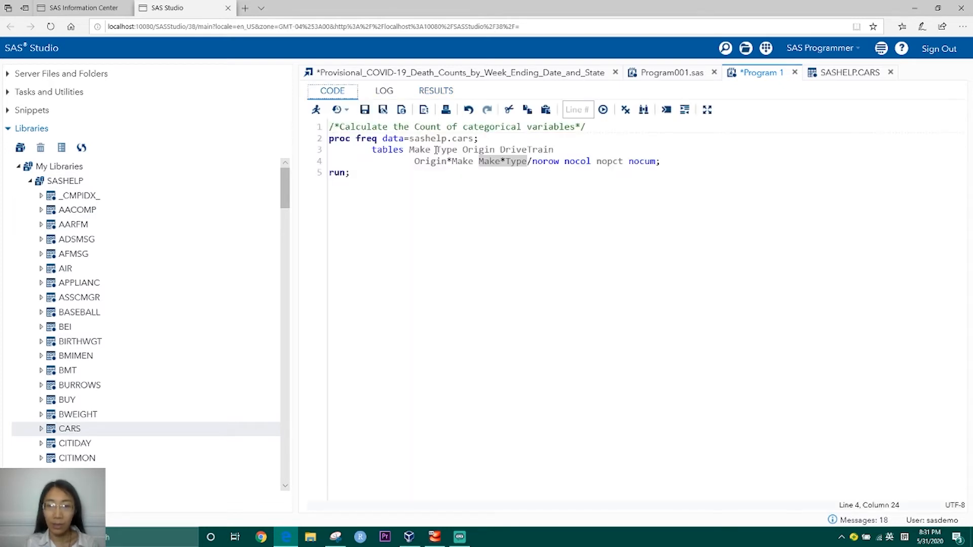
left_click(561, 163)
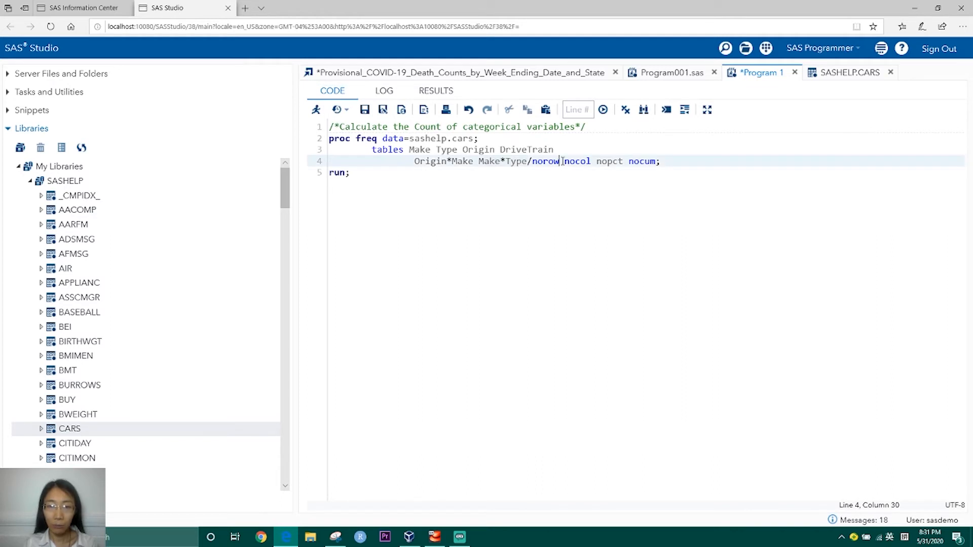
left_click_drag(561, 164, 539, 164)
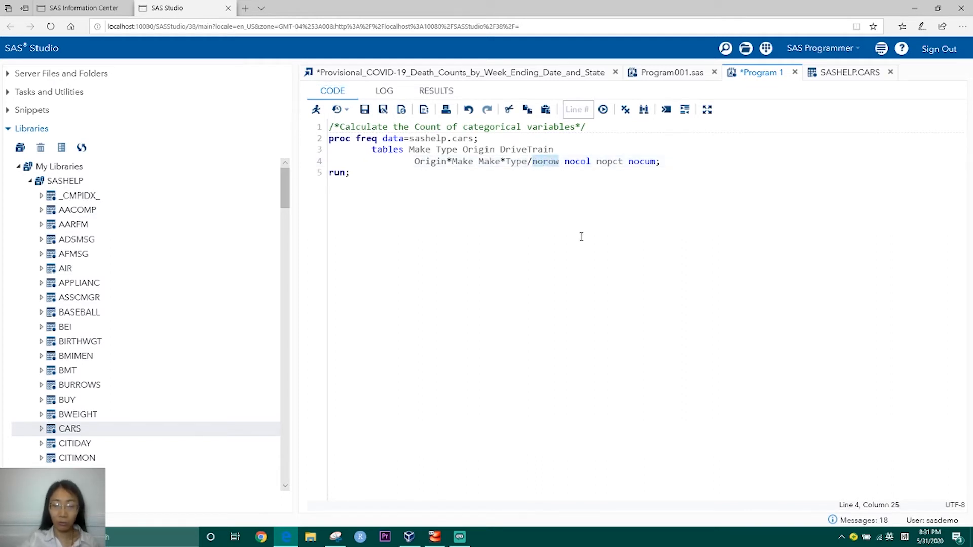
key("BackSpace")
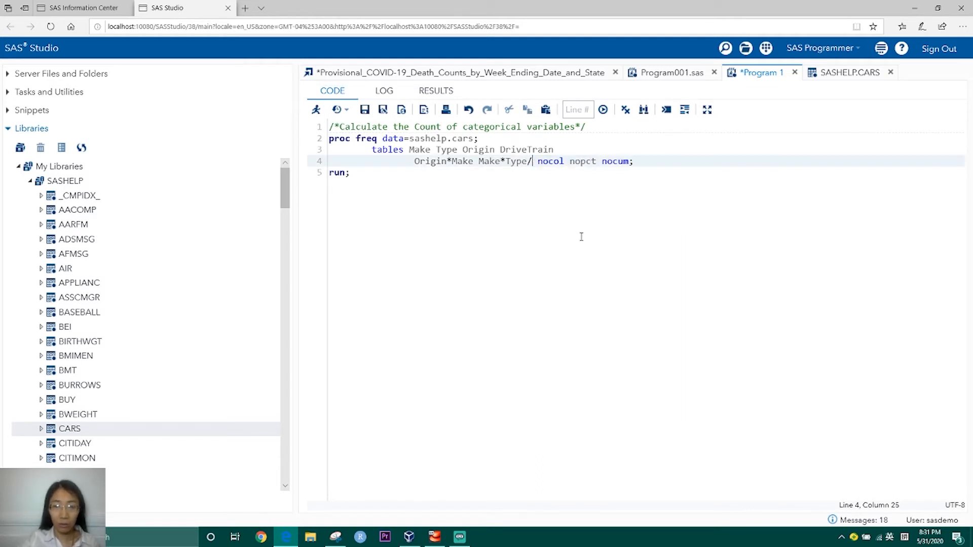
- Rerun the program and look over the cell contents of the Origin by Make and Make by Type cross-tabulations
left_click(315, 109)
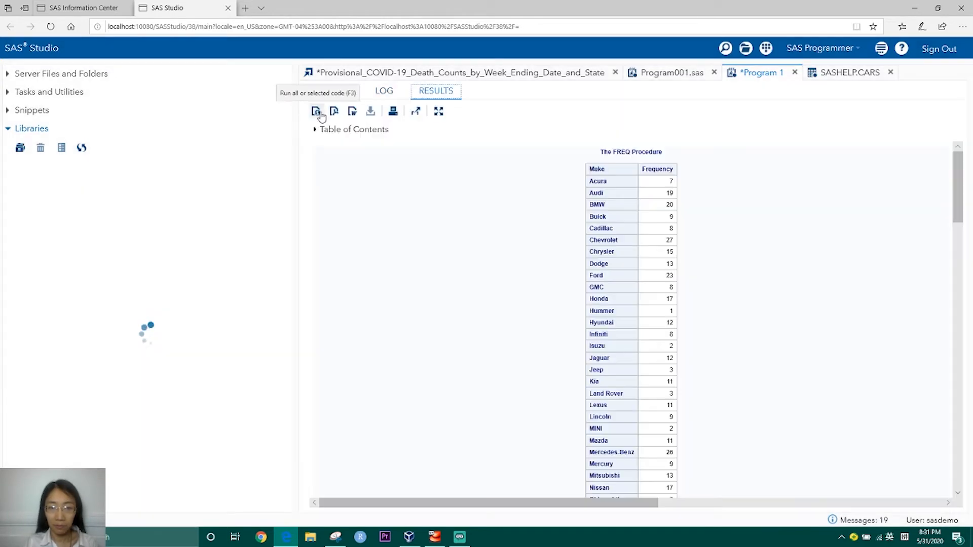
scroll(583, 198, "down", 10)
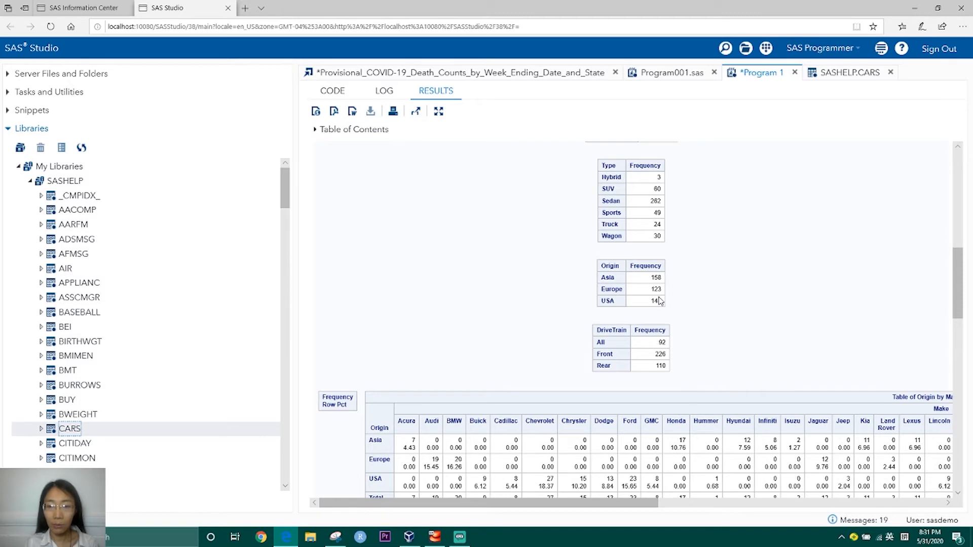
scroll(659, 301, "down", 4)
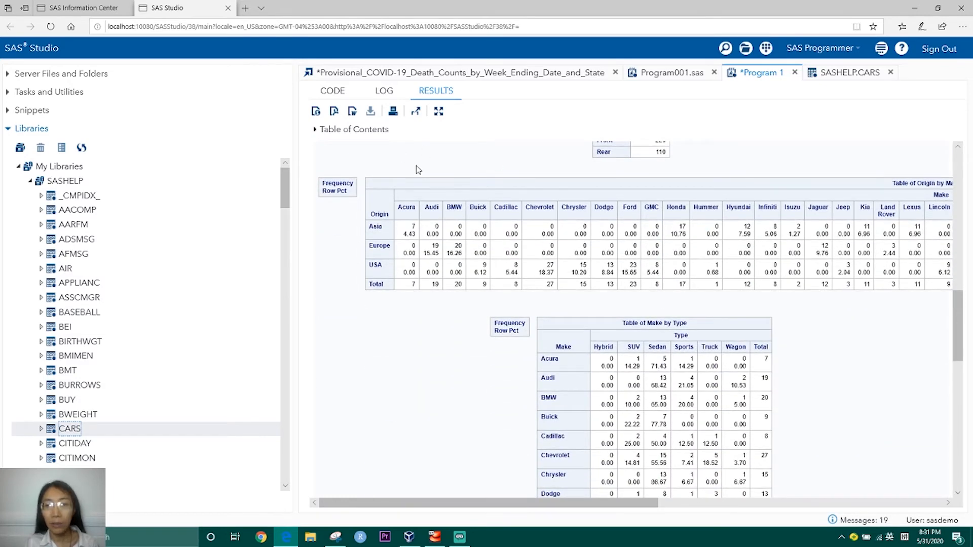
scroll(330, 178, "down", 1)
scroll(330, 181, "up", 1)
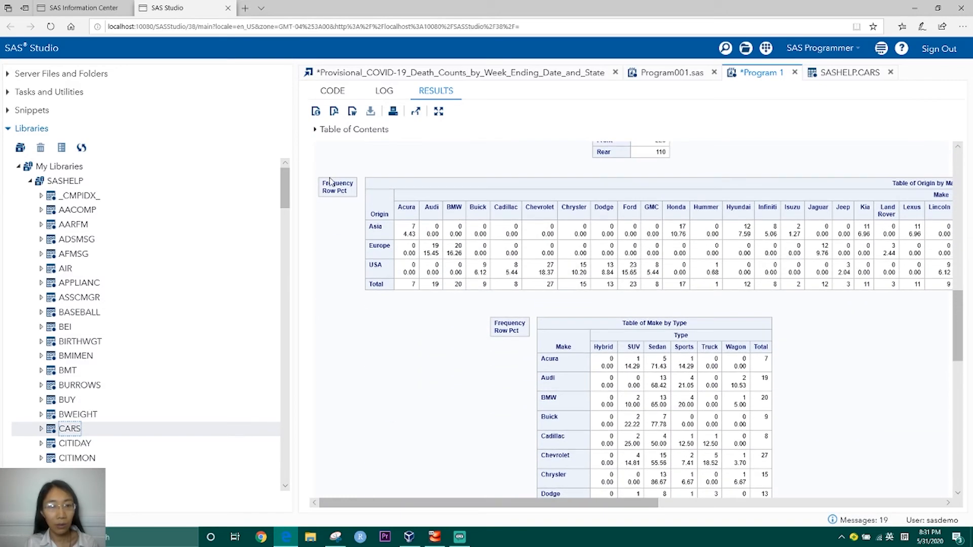
- Examine the row percentage of Asian Acura cars in the Origin by Make table against its frequency and the Asia row total
mouse_move(322, 184)
left_mouse_down()
mouse_move(354, 187)
mouse_move(322, 193)
left_mouse_up()
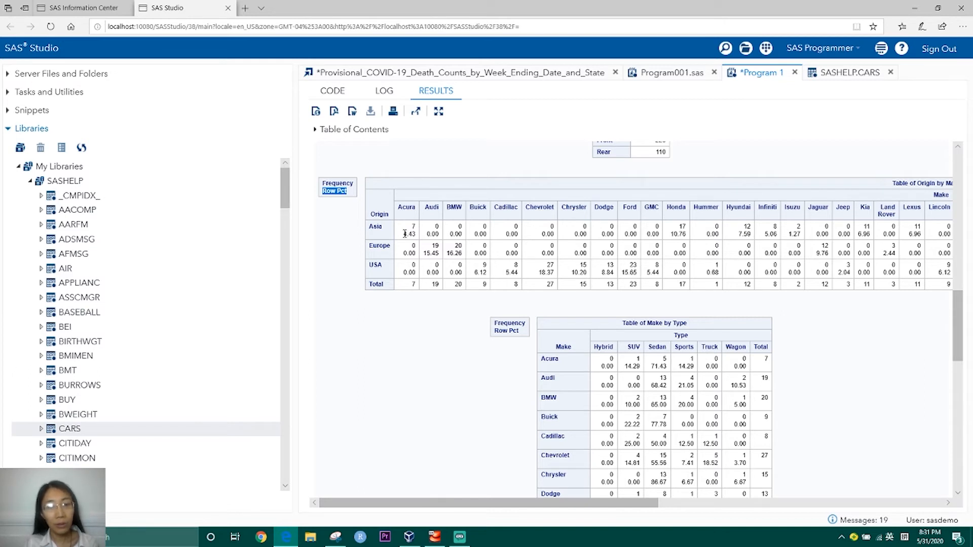
left_click_drag(405, 233, 412, 235)
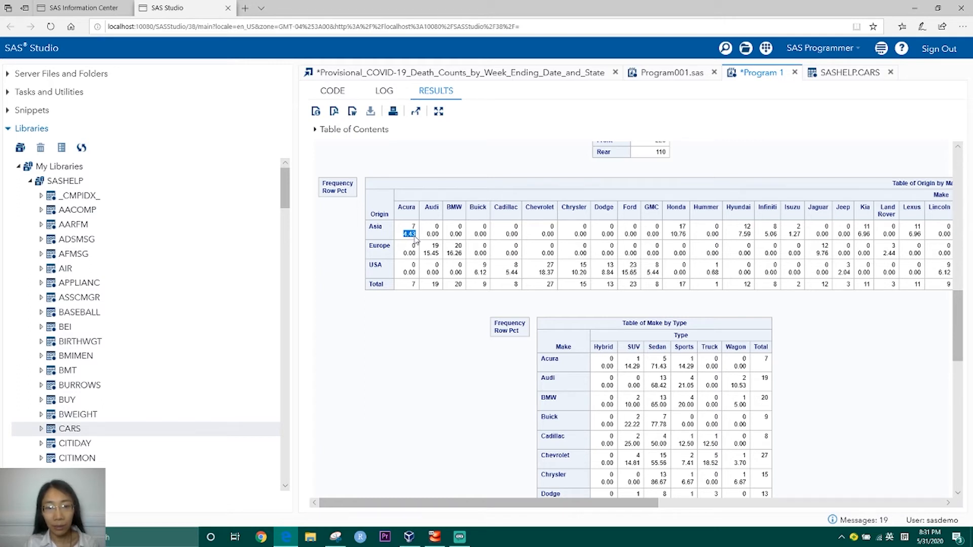
left_click(416, 226)
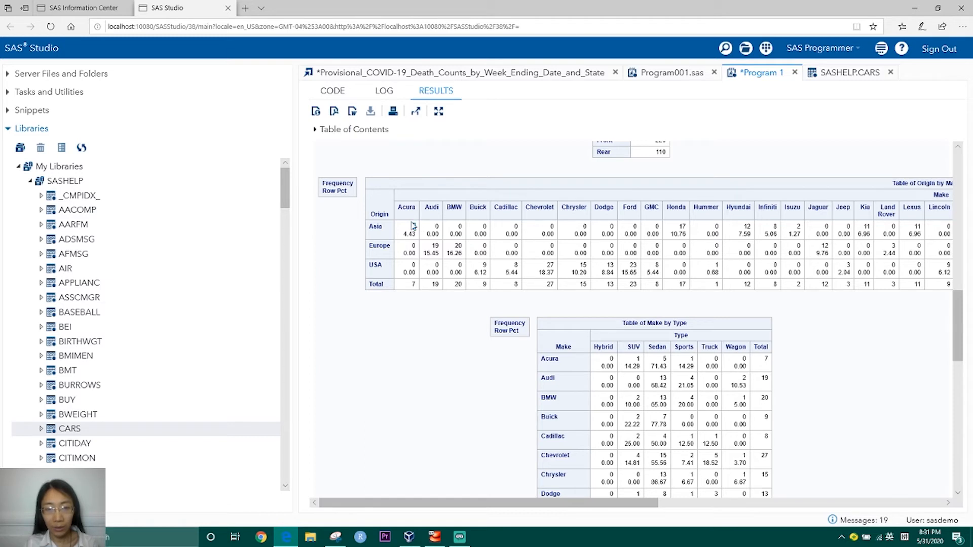
left_click_drag(416, 226, 409, 231)
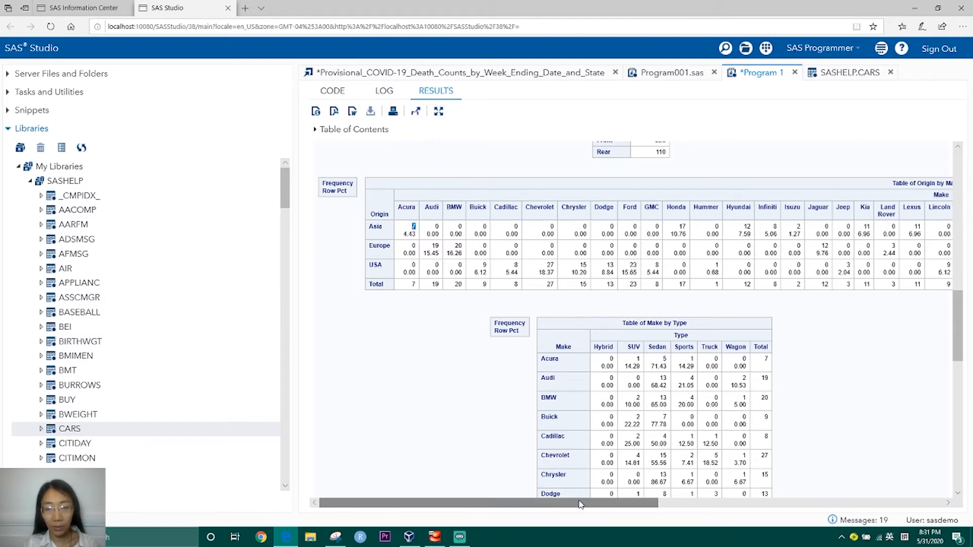
left_click_drag(580, 503, 886, 515)
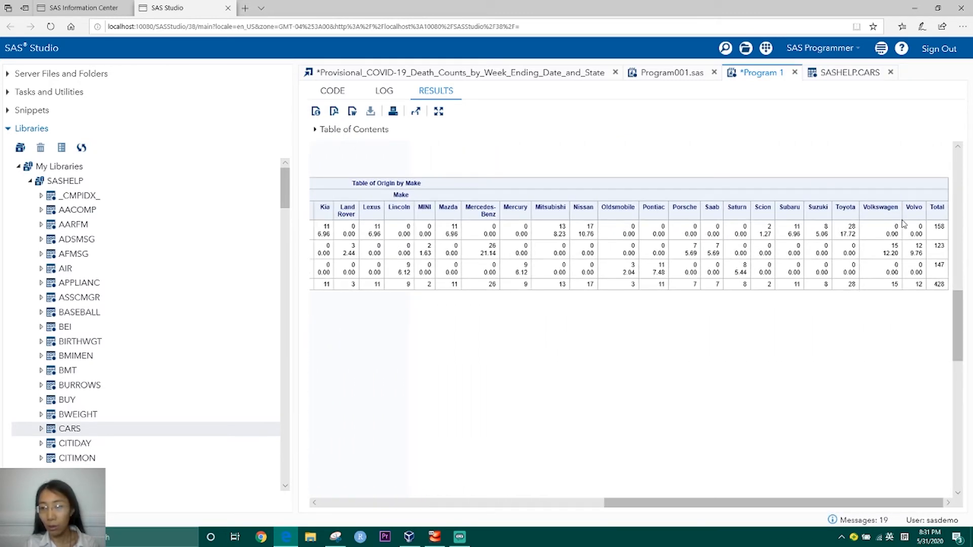
left_click_drag(946, 226, 939, 226)
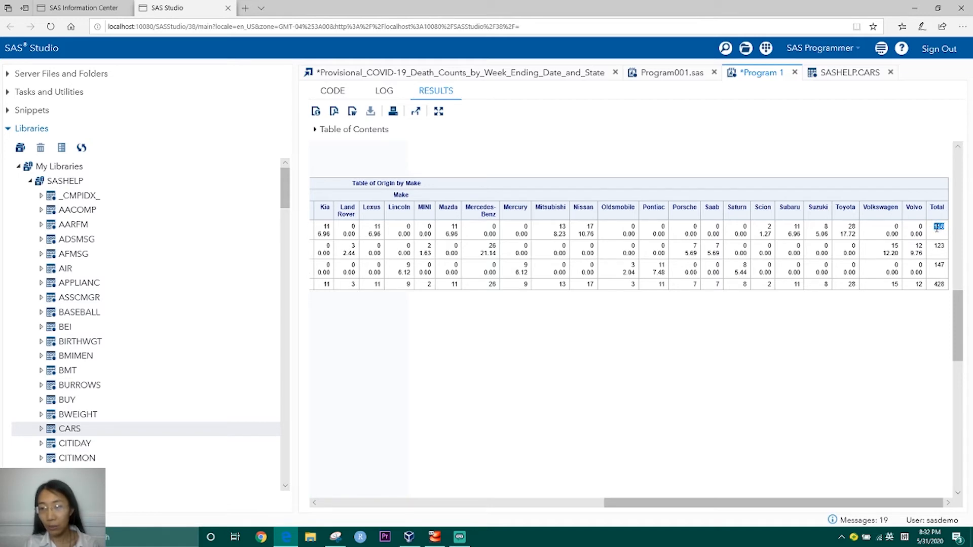
left_click_drag(709, 503, 425, 502)
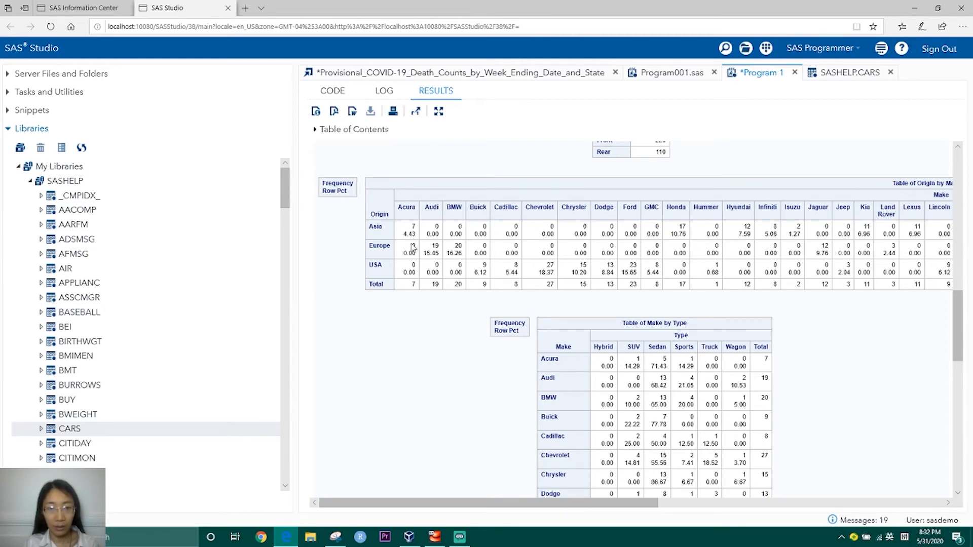
- Examine the row percentage of Acura SUVs in the Make by Type table against their count and the Acura row total
scroll(499, 451, "down", 3)
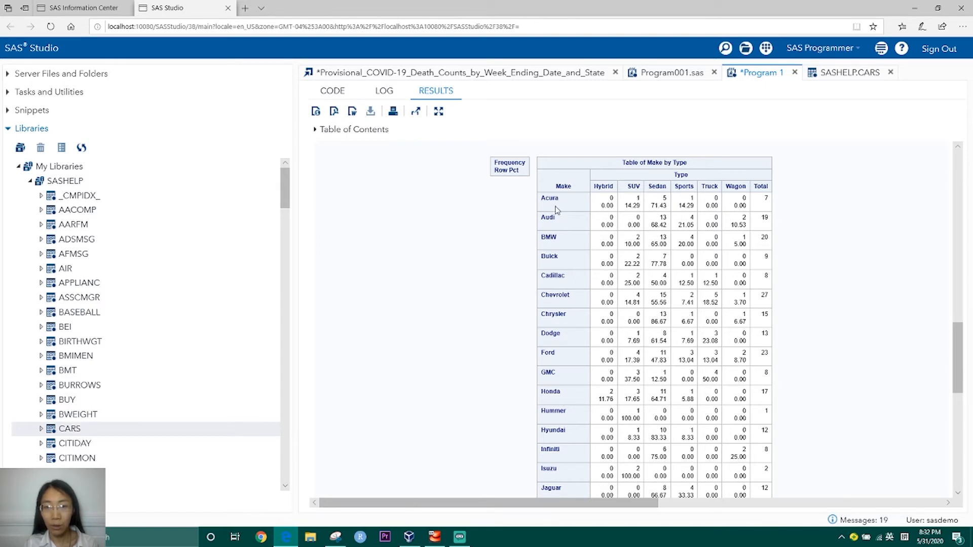
left_click_drag(563, 201, 540, 199)
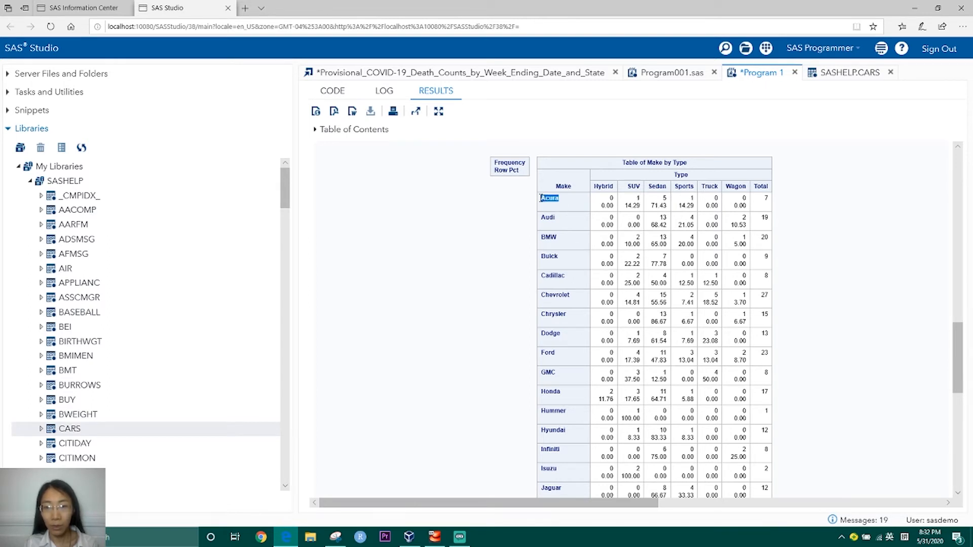
left_click(639, 198)
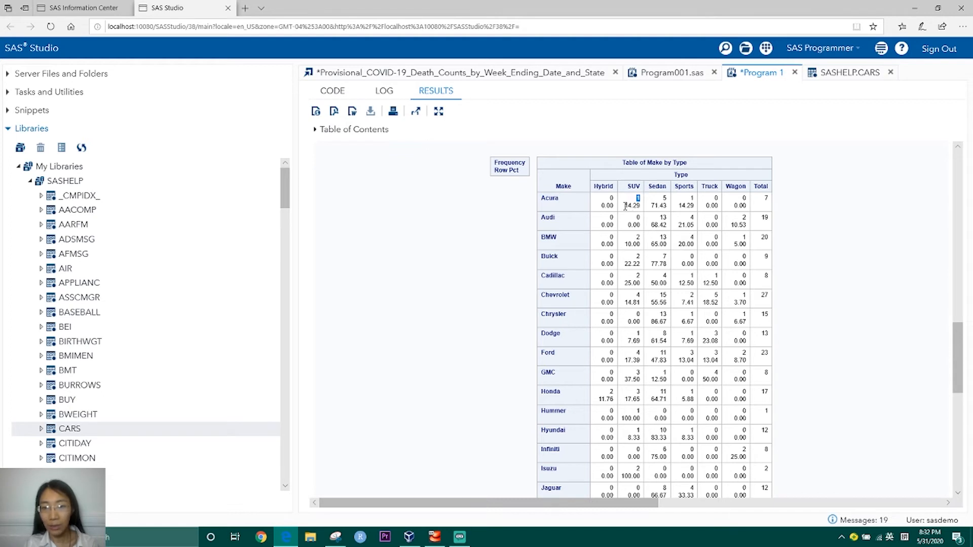
mouse_move(624, 205)
left_mouse_down()
mouse_move(644, 208)
mouse_move(642, 199)
left_mouse_up()
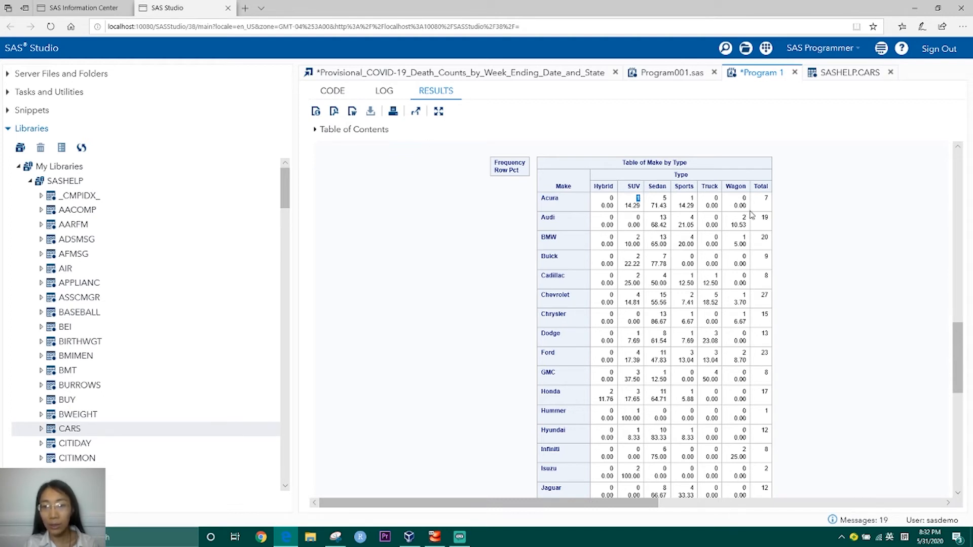
left_click_drag(764, 198, 772, 203)
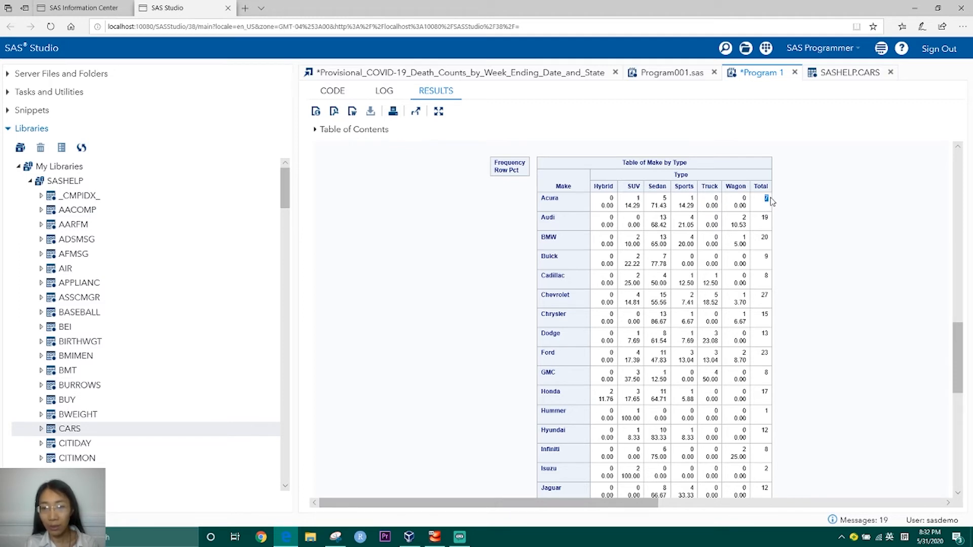
left_click_drag(625, 205, 639, 206)
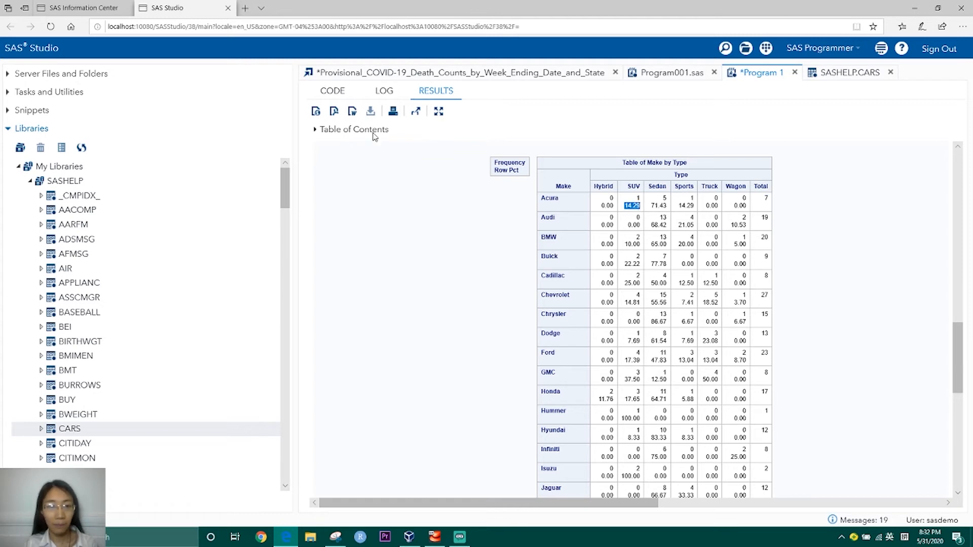
- Delete the nocol option from the tables statement and rerun the PROC FREQ program
left_click(344, 92)
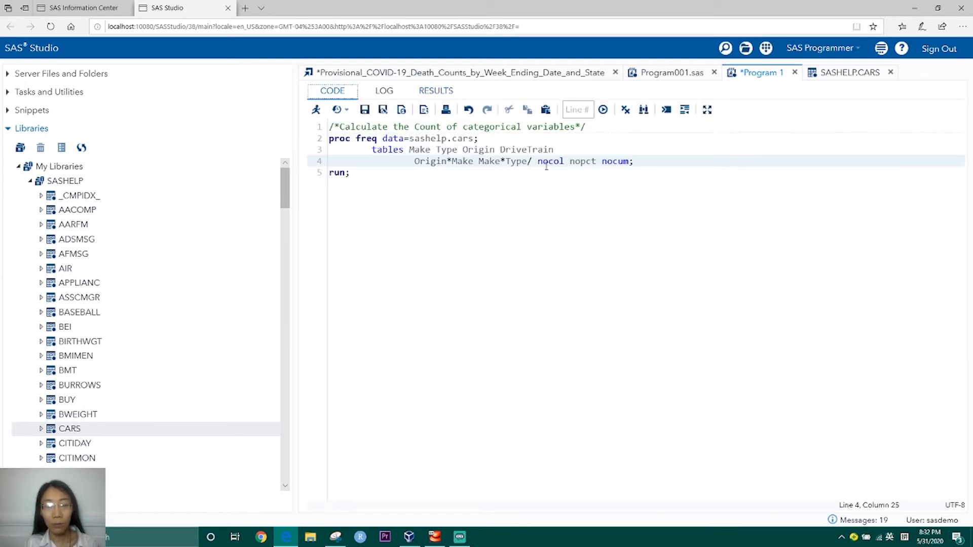
left_click_drag(566, 161, 537, 161)
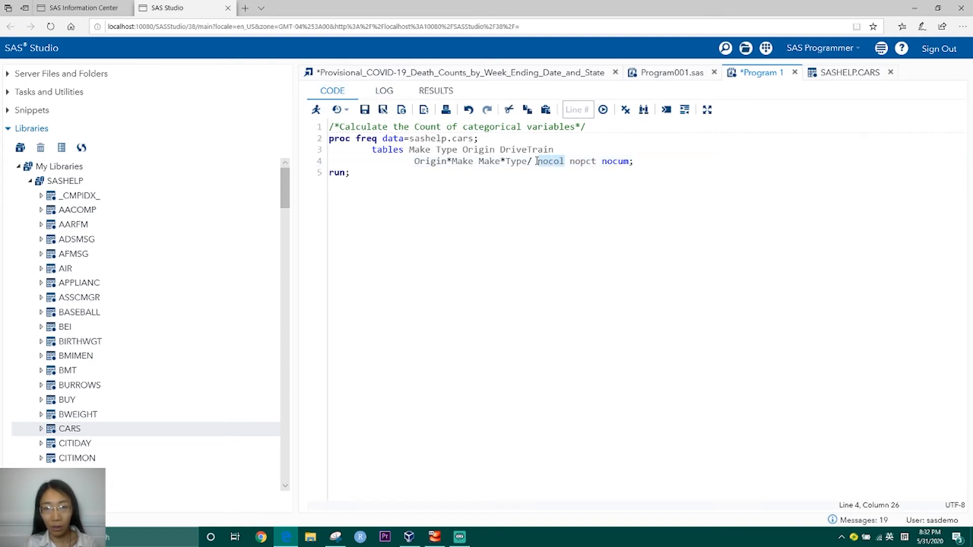
key("Delete")
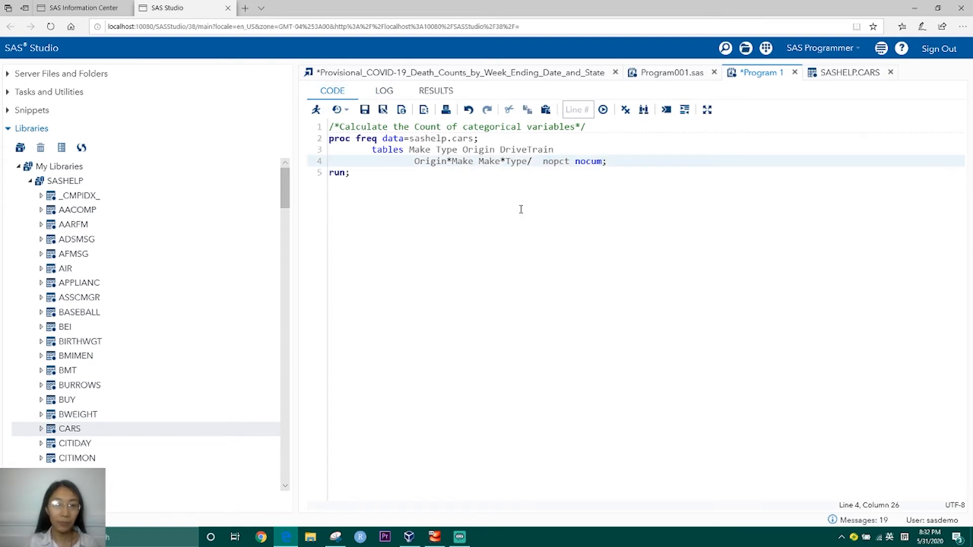
left_click(316, 110)
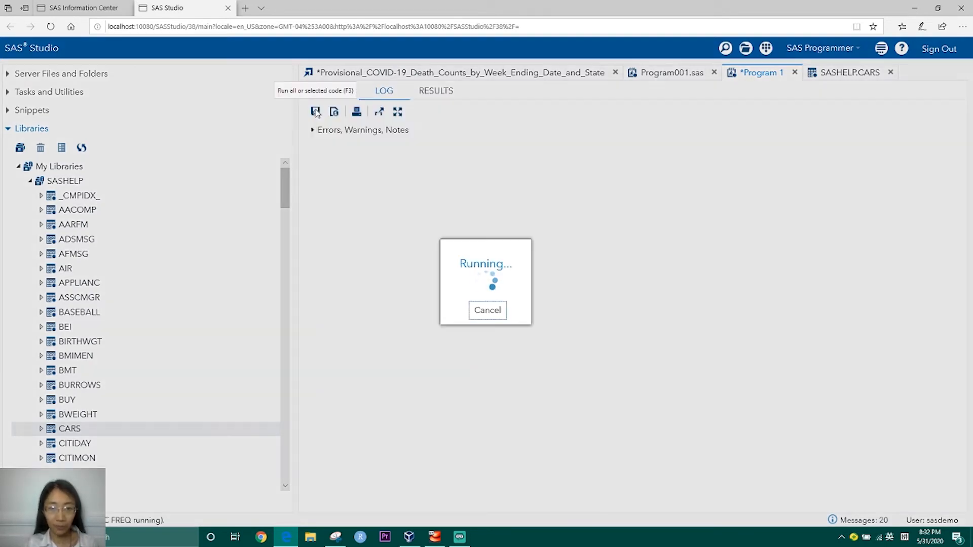
- Examine the Col Pct value of Asian Acura cars in the Origin by Make table against their frequency and the Acura column total
scroll(717, 315, "down", 7)
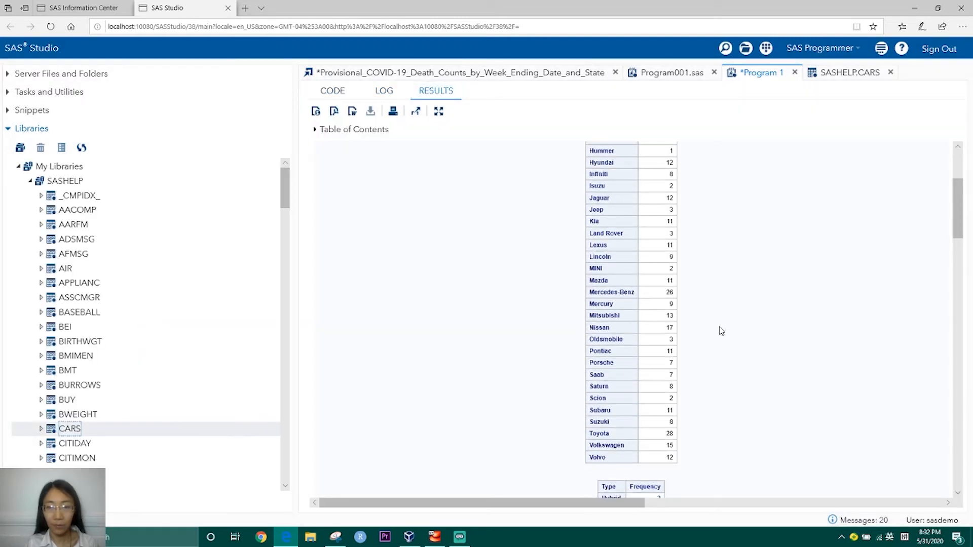
scroll(709, 308, "down", 6)
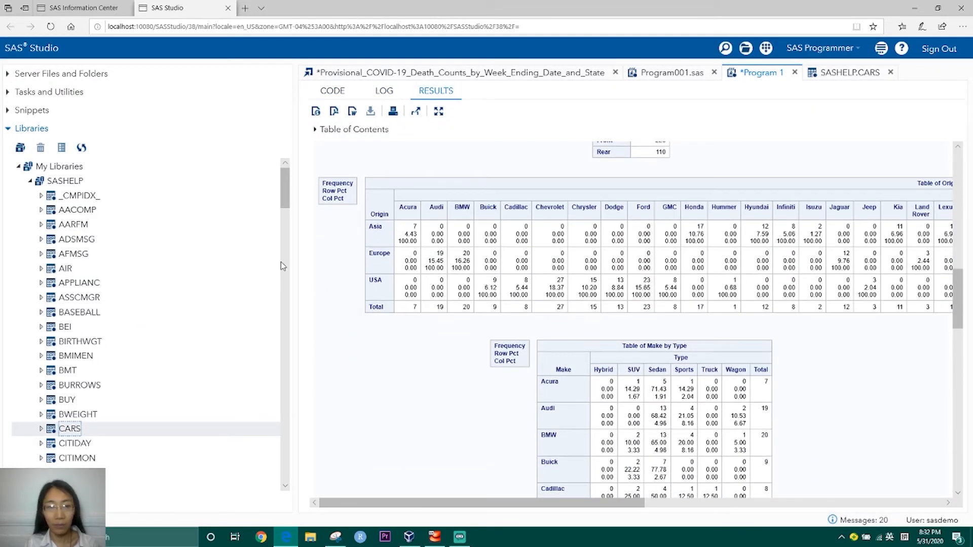
left_click(342, 199)
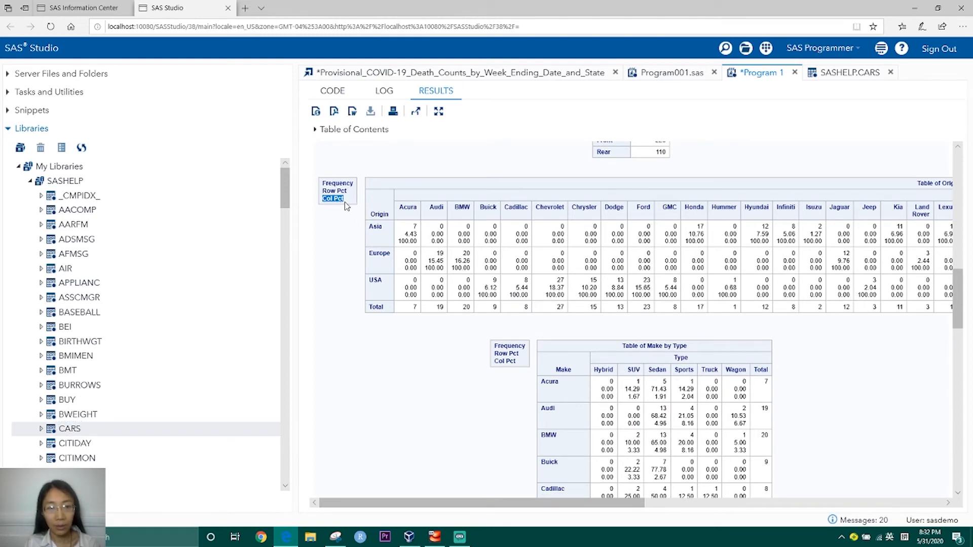
left_click_drag(398, 241, 415, 244)
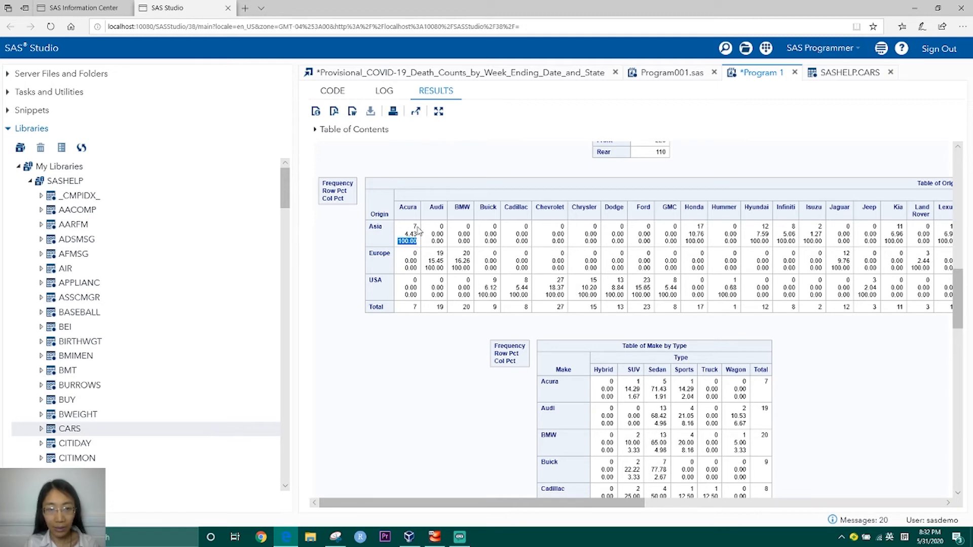
double_click(415, 227)
double_click(415, 306)
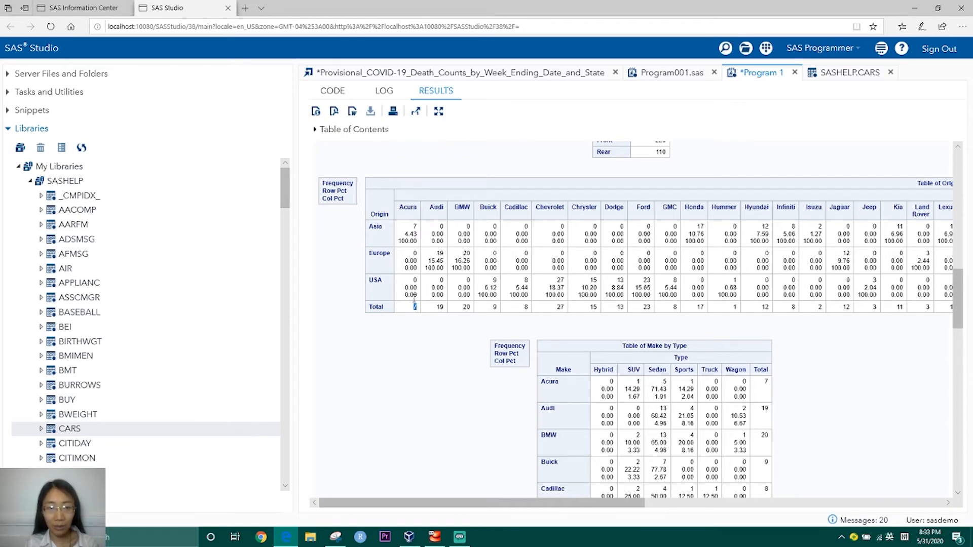
- Examine the column percentage of Acura SUVs in the Make by Type table against their count and the SUV column total
scroll(592, 370, "down", 5)
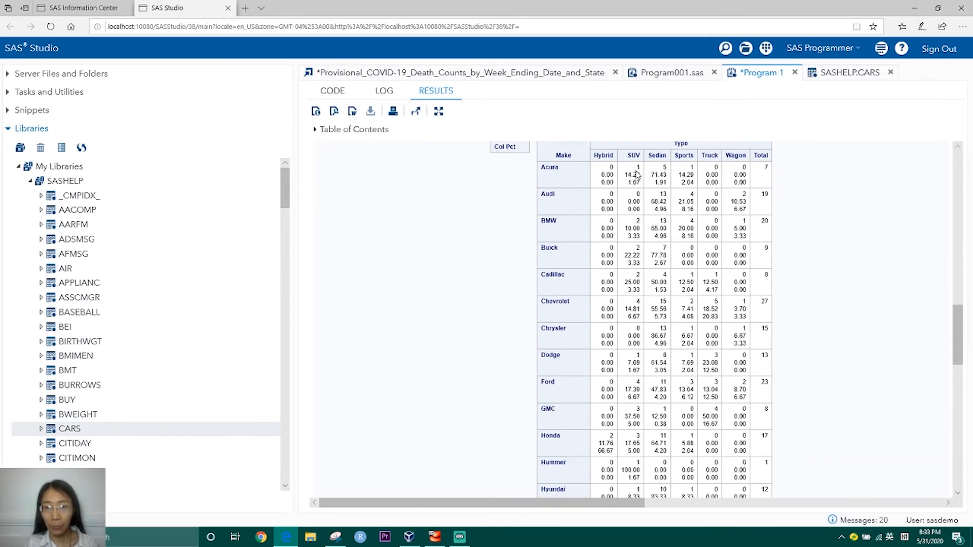
double_click(635, 167)
scroll(642, 284, "down", 10)
scroll(635, 372, "down", 5)
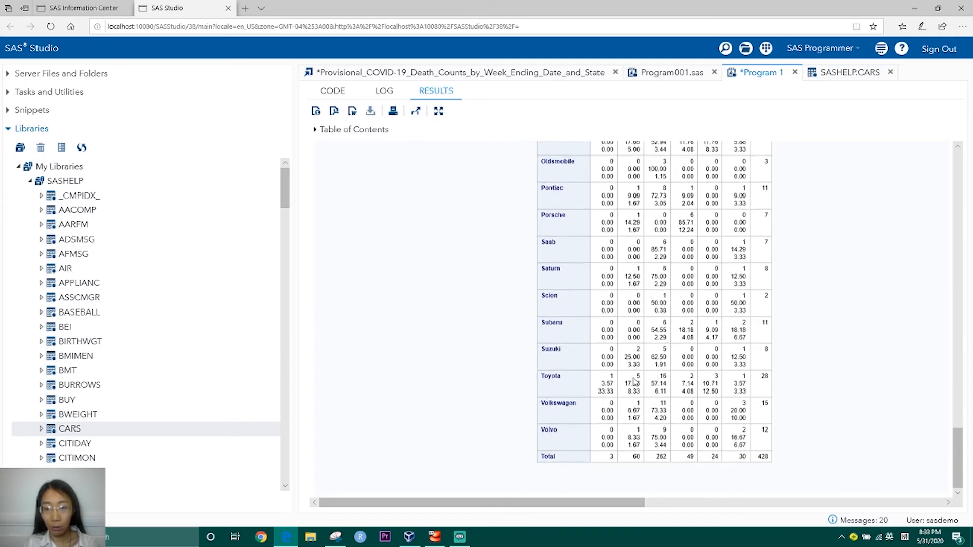
scroll(636, 457, "up", 20)
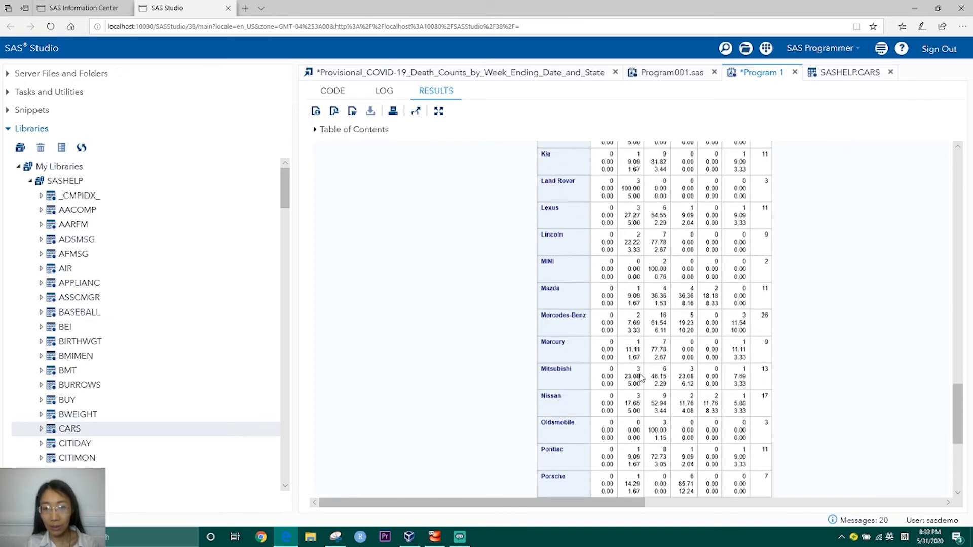
scroll(633, 349, "down", 20)
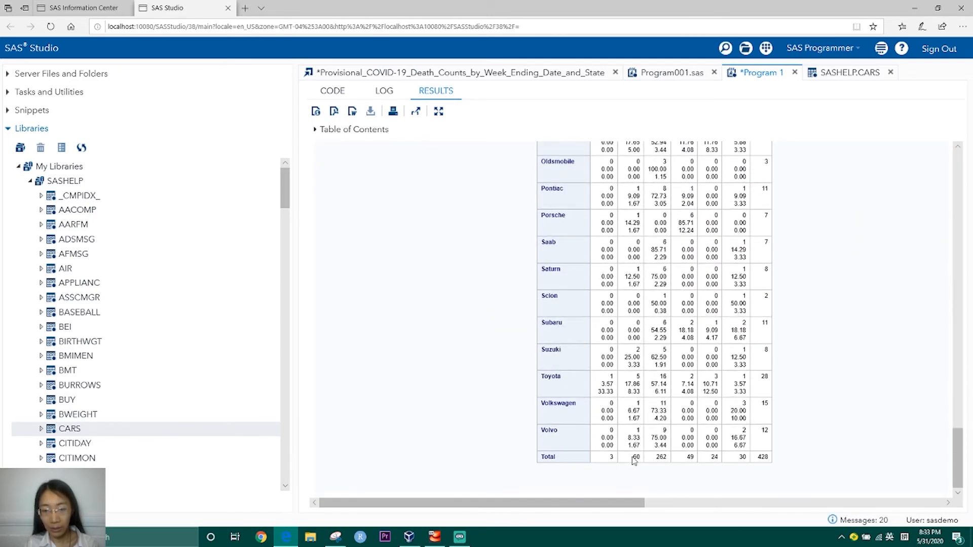
scroll(644, 395, "up", 10)
scroll(643, 388, "up", 5)
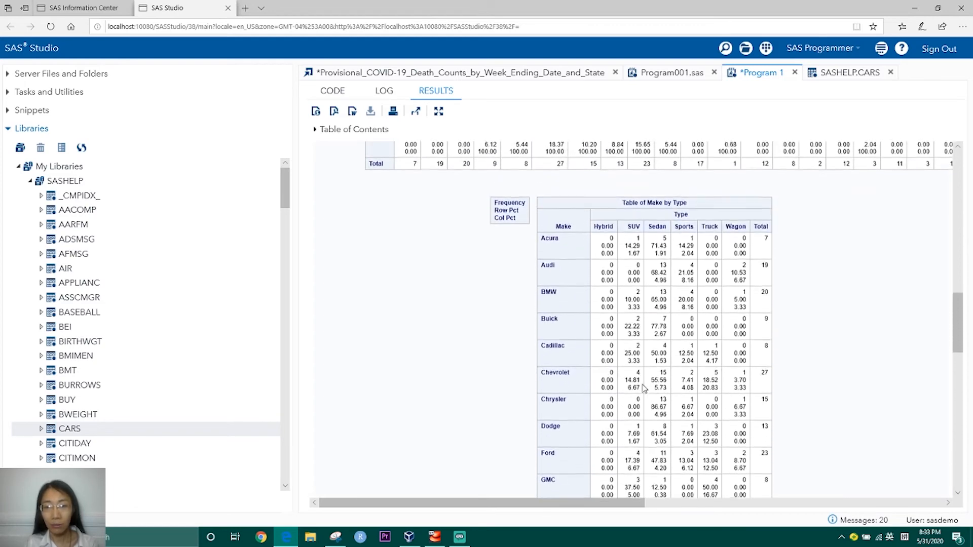
left_click_drag(628, 259, 643, 255)
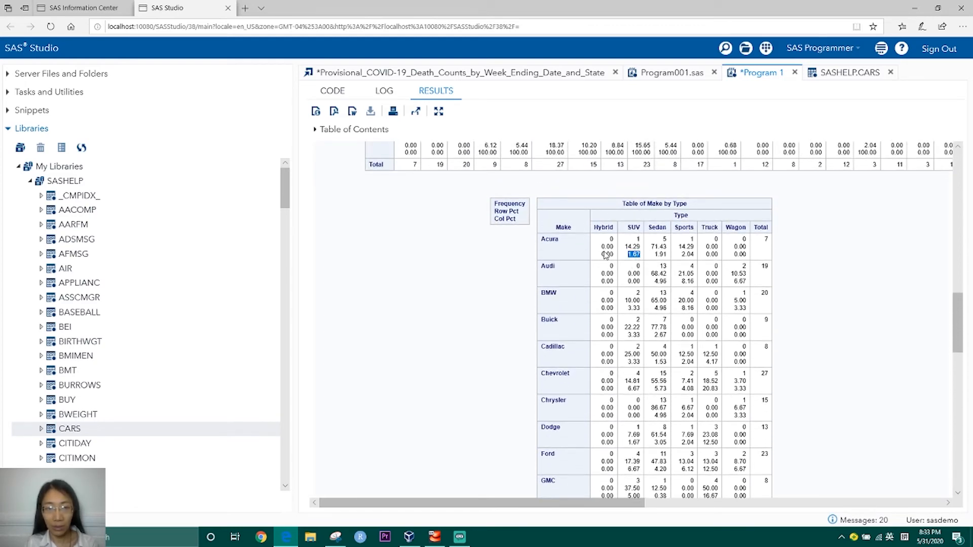
- Delete the nopct option from the tables statement, leaving only nocum, and rerun the program
left_click(332, 91)
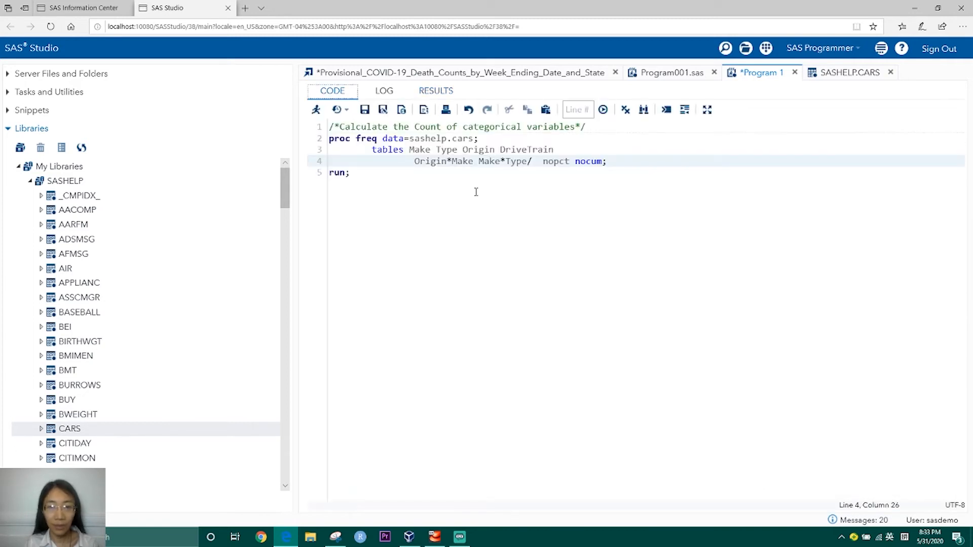
left_click_drag(572, 162, 544, 161)
key("Delete")
key("Delete")
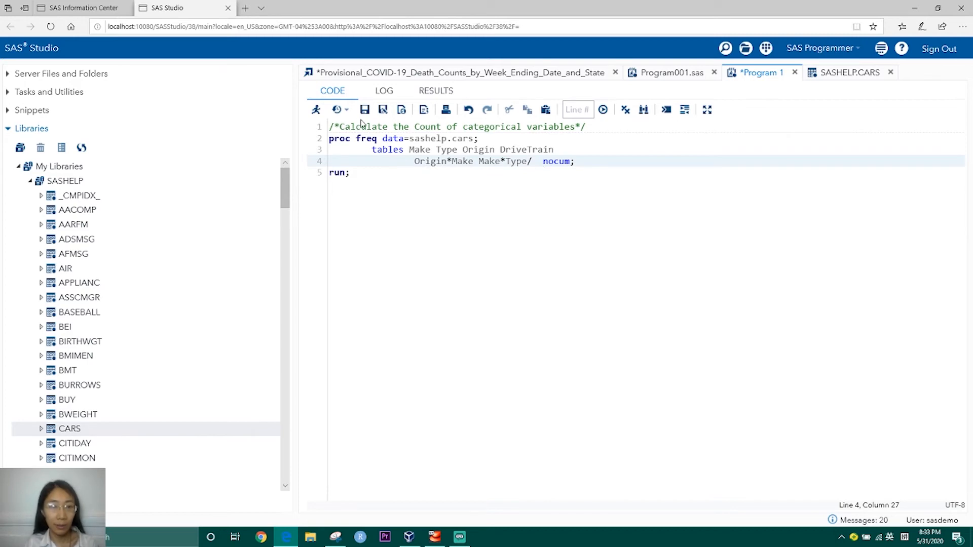
left_click(315, 110)
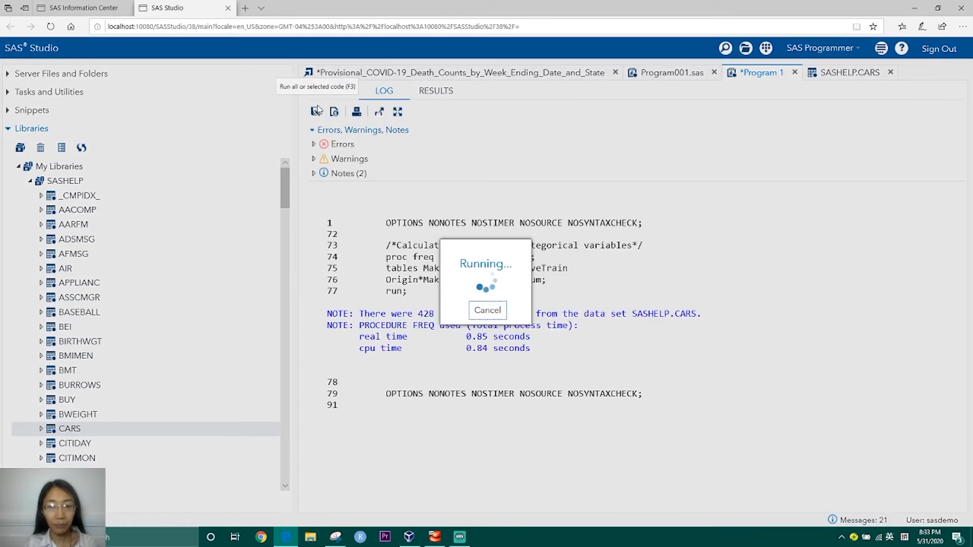
- Examine the Percent column in the one-way frequency tables for Make, Type, Origin and DriveTrain, comparing Acura's frequency with its percentage
scroll(619, 387, "down", 3)
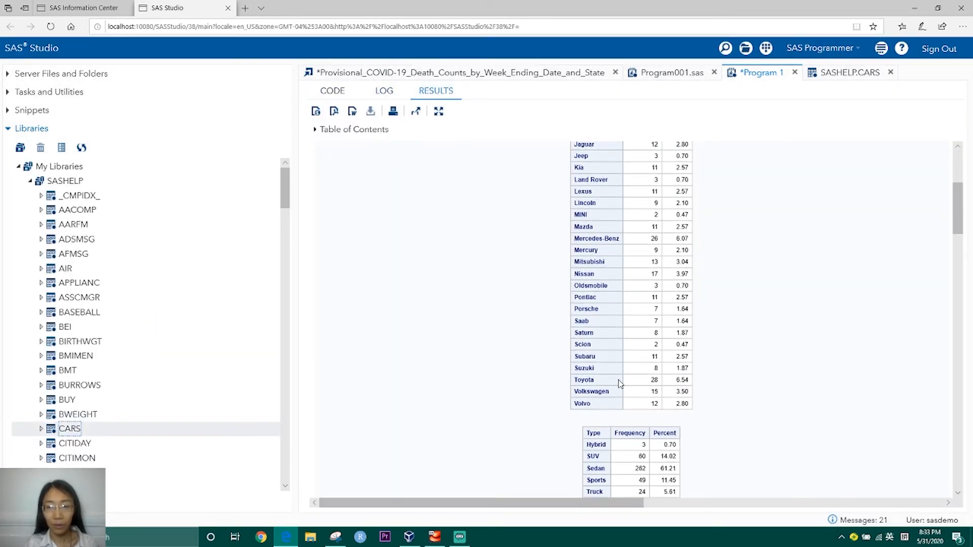
scroll(619, 384, "up", 4)
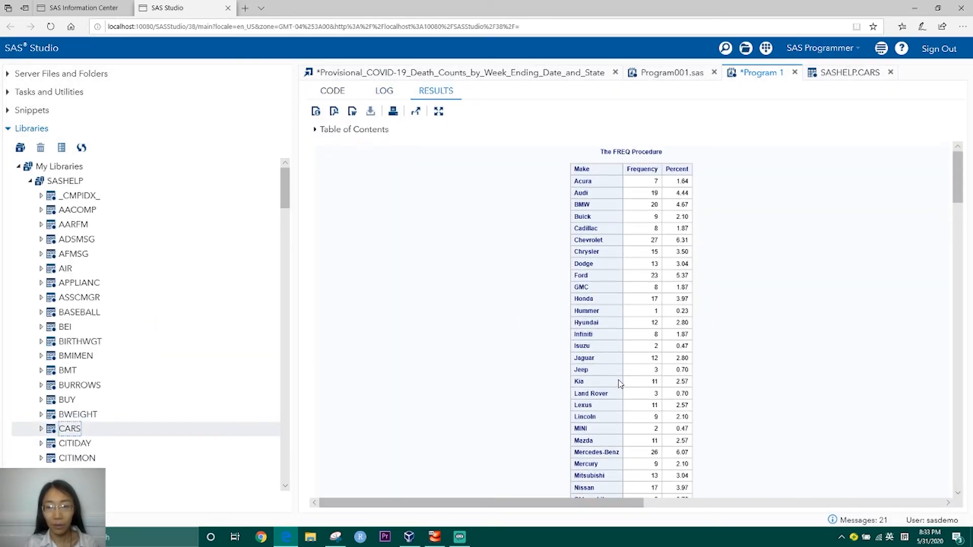
left_click_drag(667, 169, 689, 172)
left_click(688, 173)
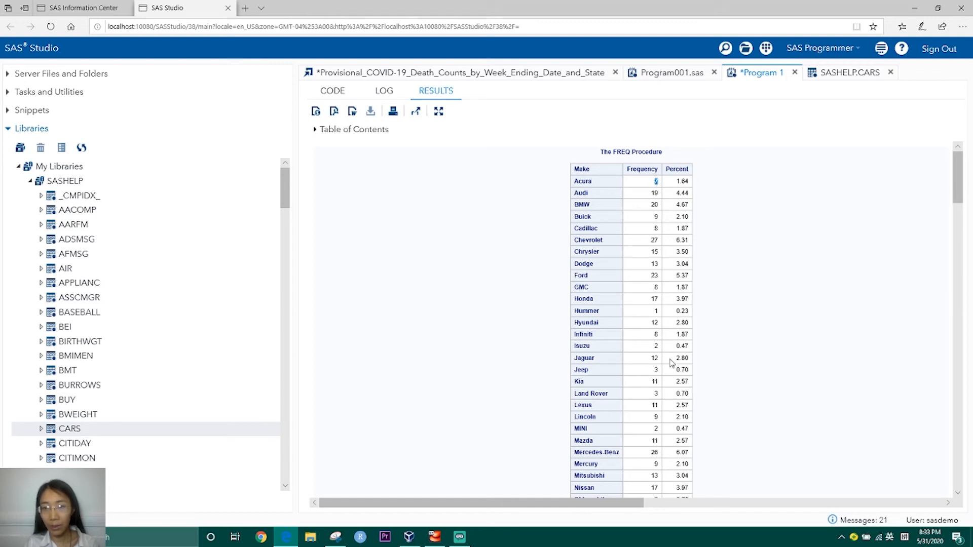
scroll(653, 365, "down", 4)
scroll(664, 187, "up", 3)
scroll(664, 188, "up", 1)
scroll(654, 187, "down", 7)
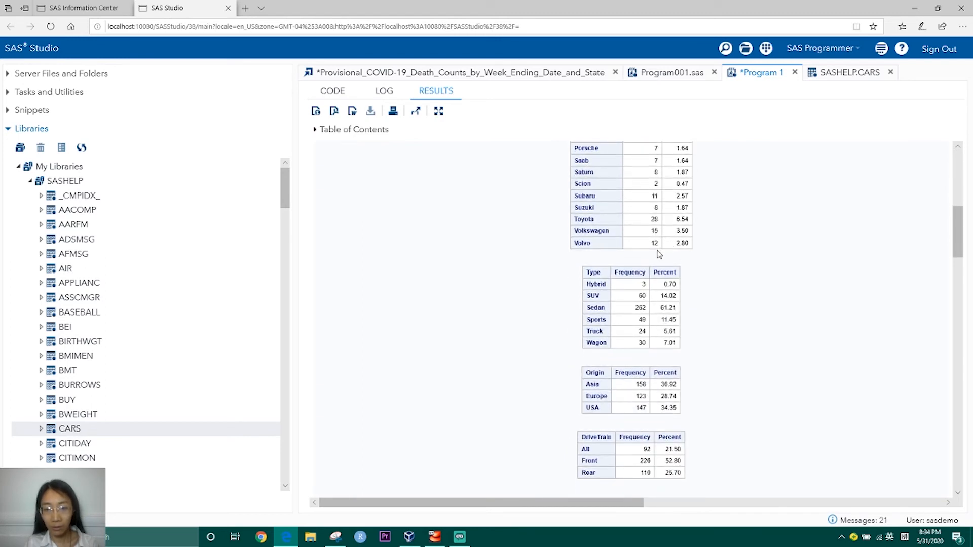
- Examine Acura's Percent value in the one-way Make table and the Percent of Asian Acura cars in the Origin by Make table
scroll(659, 254, "up", 7)
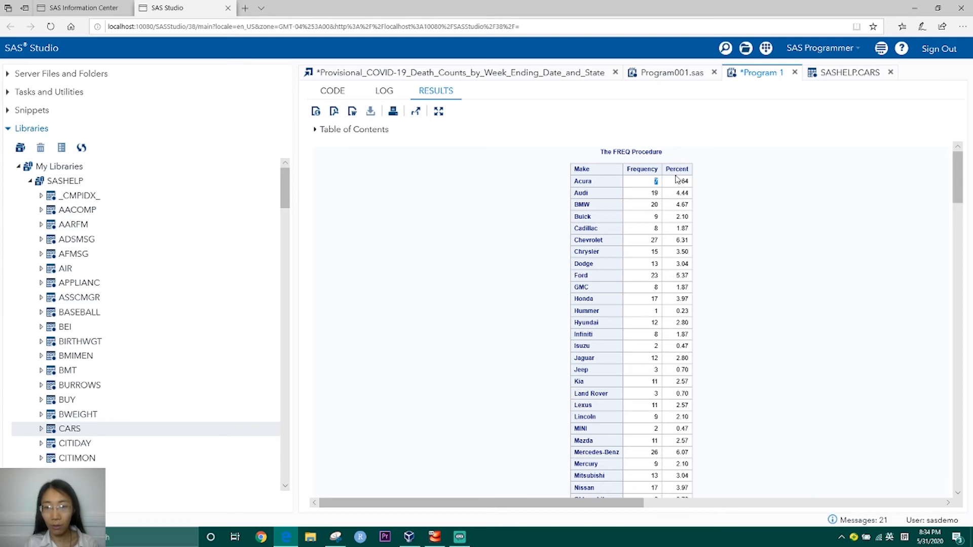
left_click_drag(676, 181, 689, 182)
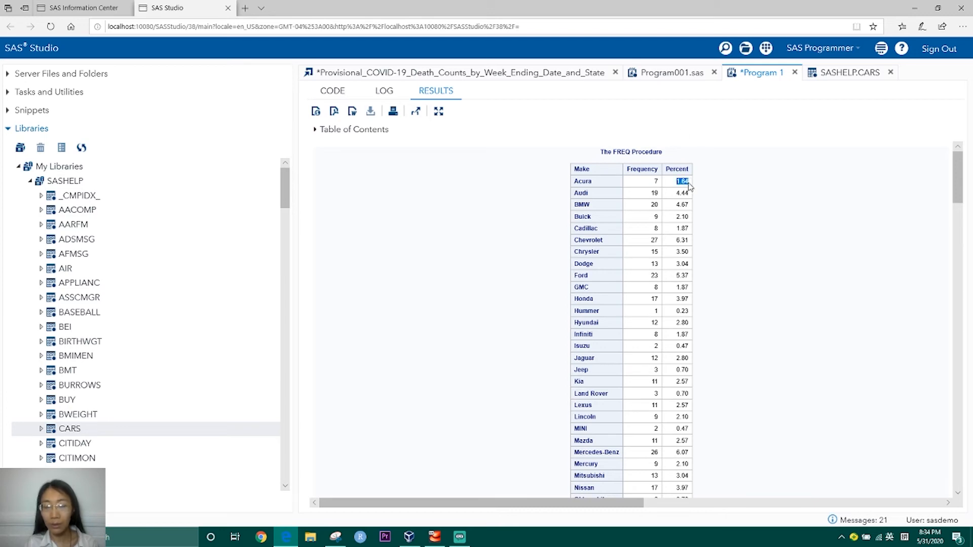
scroll(470, 289, "down", 10)
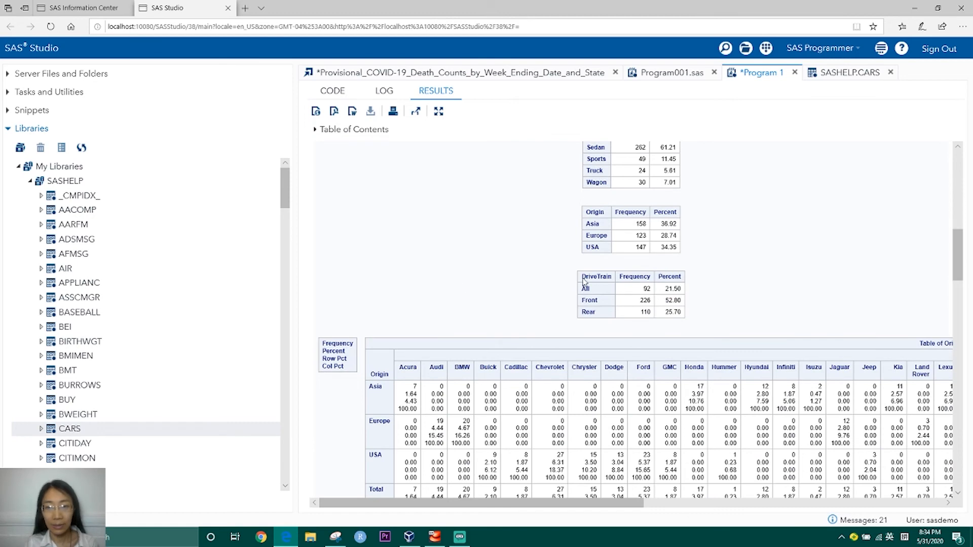
scroll(405, 283, "down", 3)
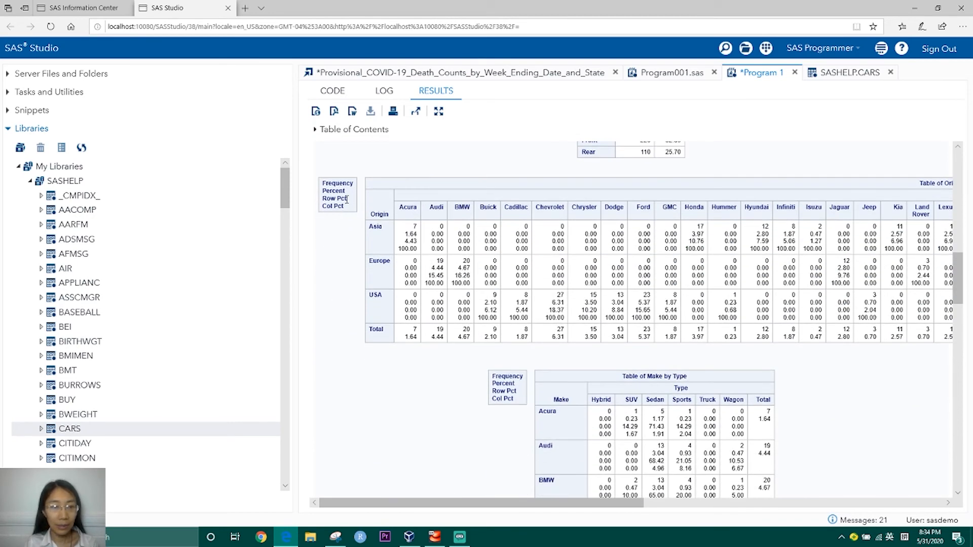
left_click_drag(351, 191, 323, 193)
left_click_drag(418, 235, 405, 233)
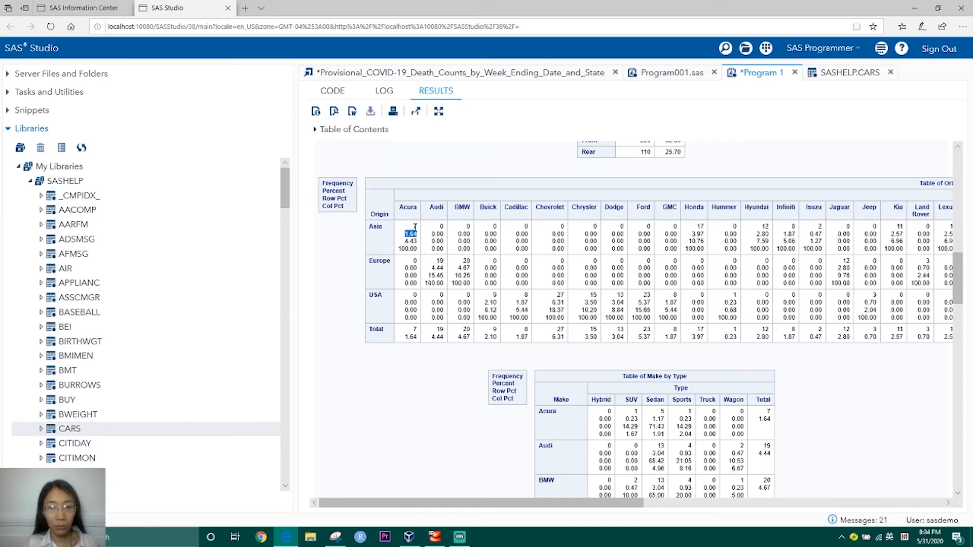
double_click(415, 227)
left_click_drag(418, 233, 409, 233)
left_click(415, 227)
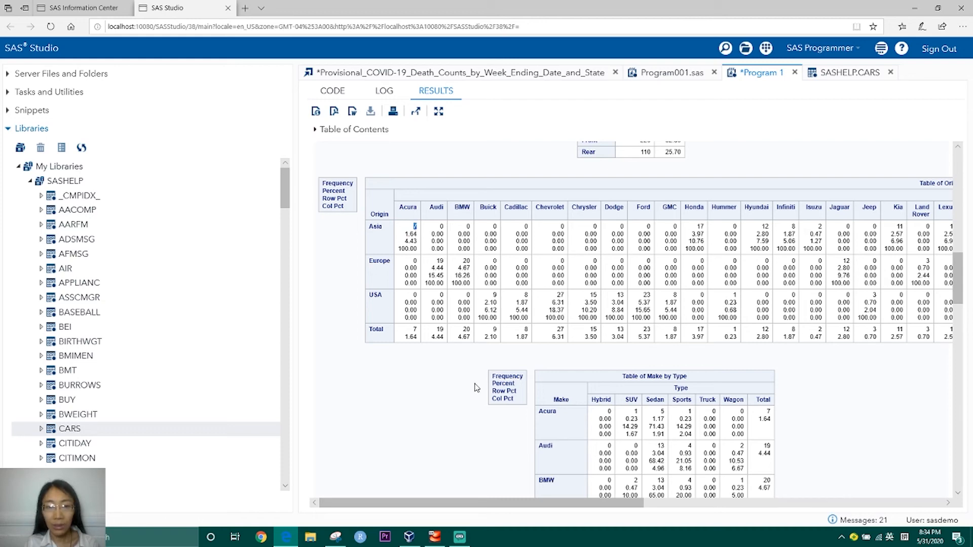
- Compare the Percent value of Asian Acura cars with the grand total of the Origin by Make table
left_click_drag(480, 503, 790, 527)
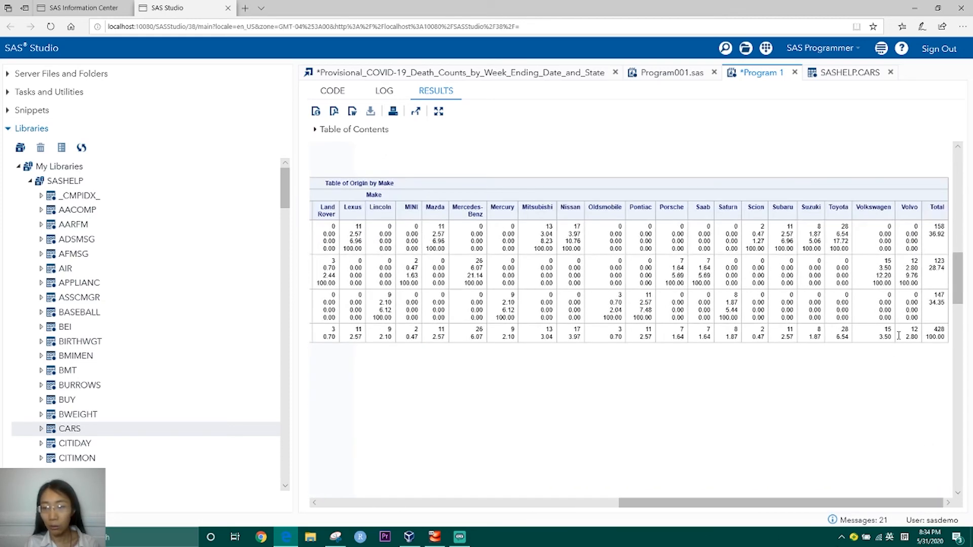
left_click_drag(931, 329, 949, 330)
left_click_drag(830, 505, 530, 504)
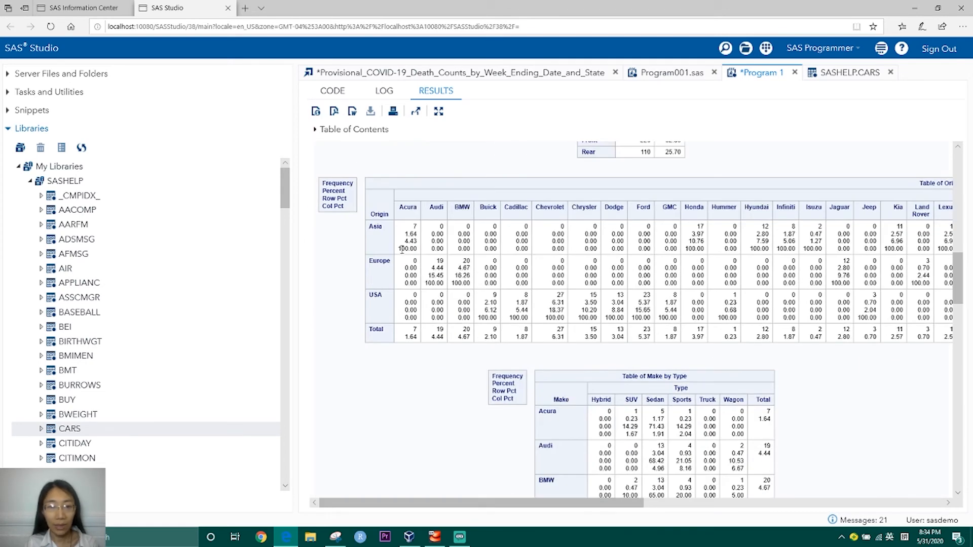
left_click_drag(405, 236, 419, 237)
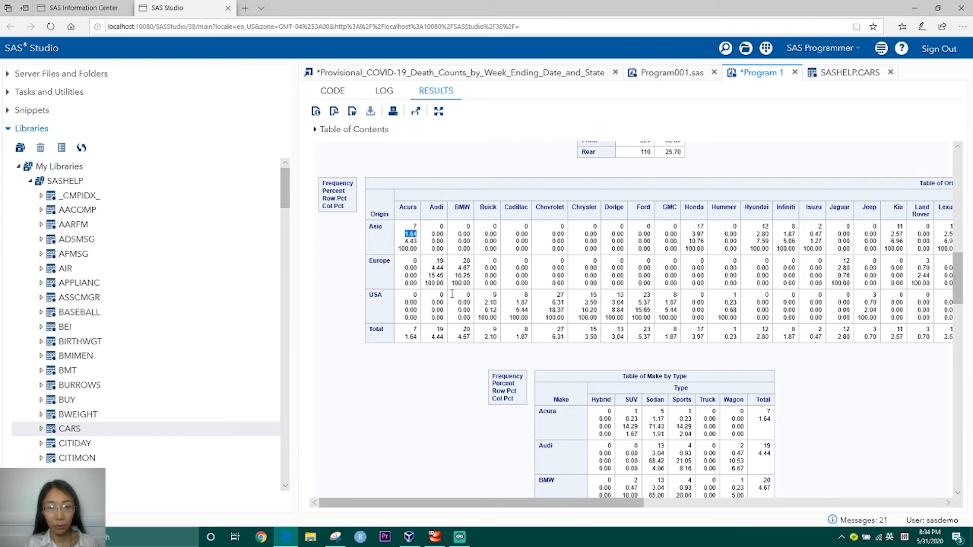
scroll(427, 407, "down", 3)
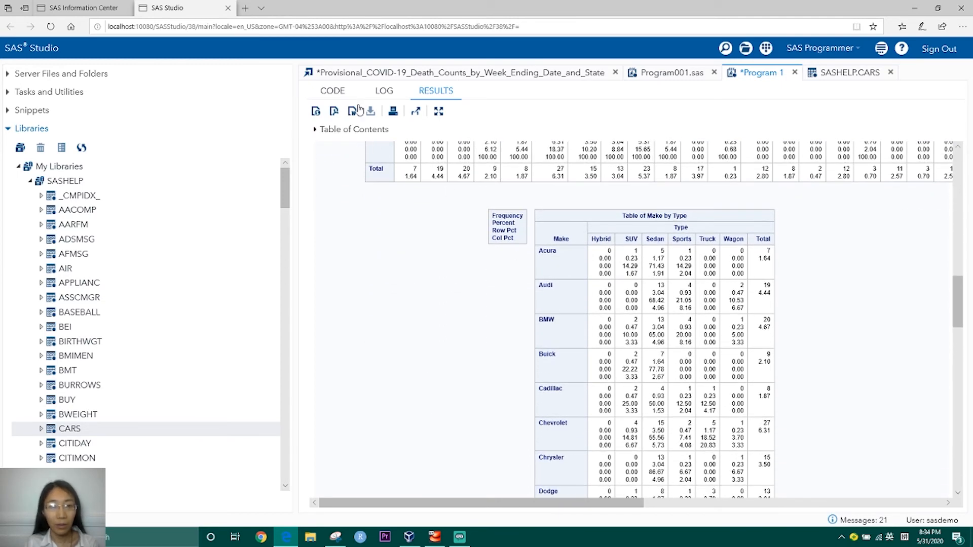
- Remove the slash and the nocum option from the tables statement and rerun the program
left_click(342, 95)
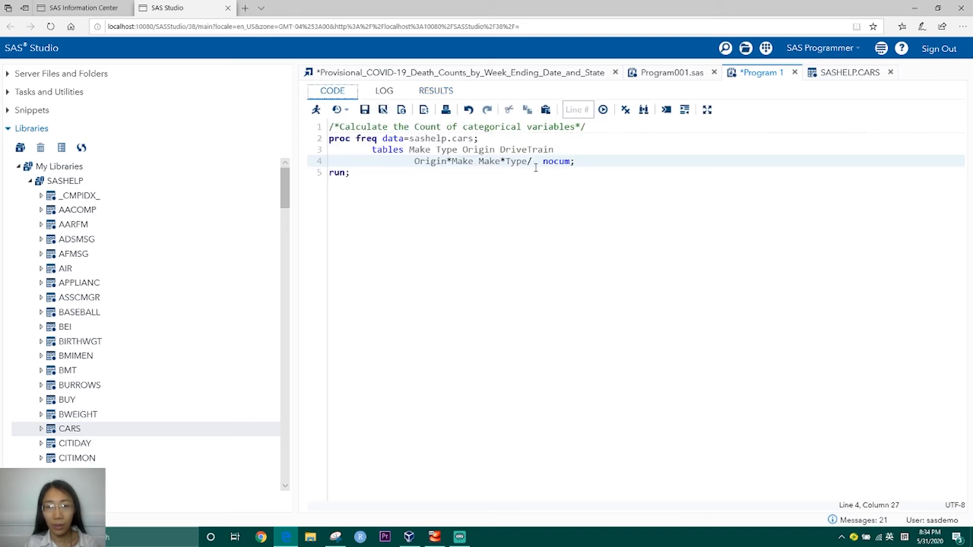
left_click_drag(569, 161, 535, 161)
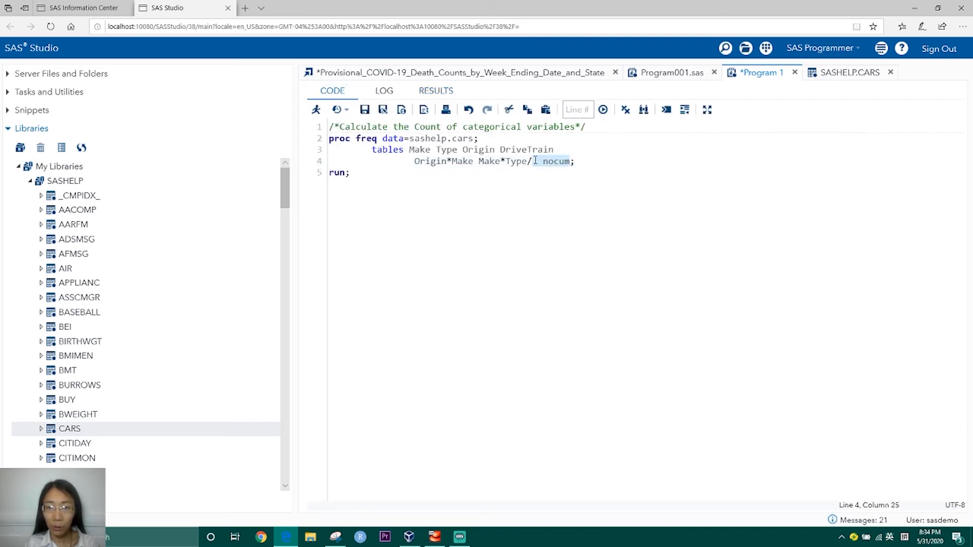
key("BackSpace")
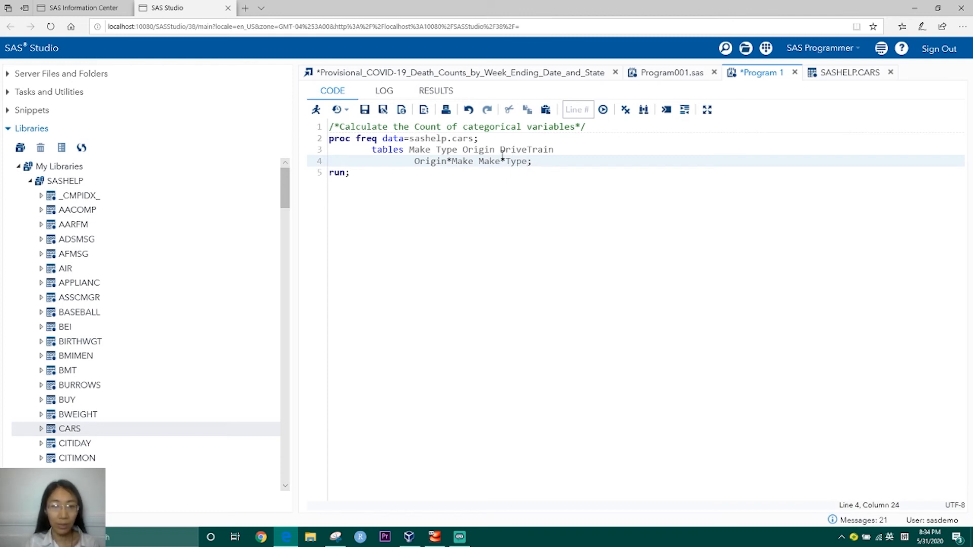
left_click(316, 109)
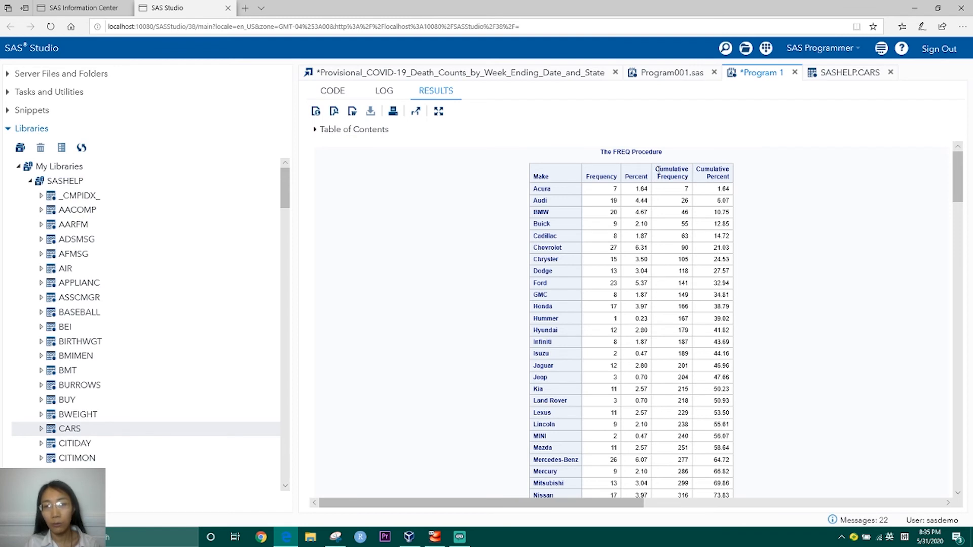
- Examine the Cumulative Frequency column of the Make table, comparing it with the frequencies of Acura, Audi and BMW
left_click_drag(657, 169, 721, 186)
left_click(668, 171)
left_click_drag(656, 171, 690, 181)
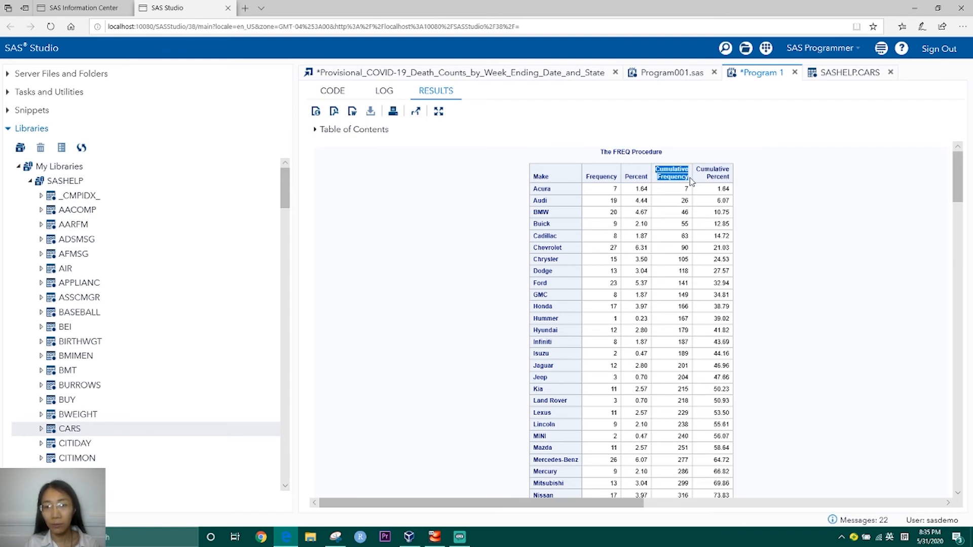
left_click(691, 189)
left_click_drag(622, 191, 613, 189)
left_click_drag(691, 191, 684, 190)
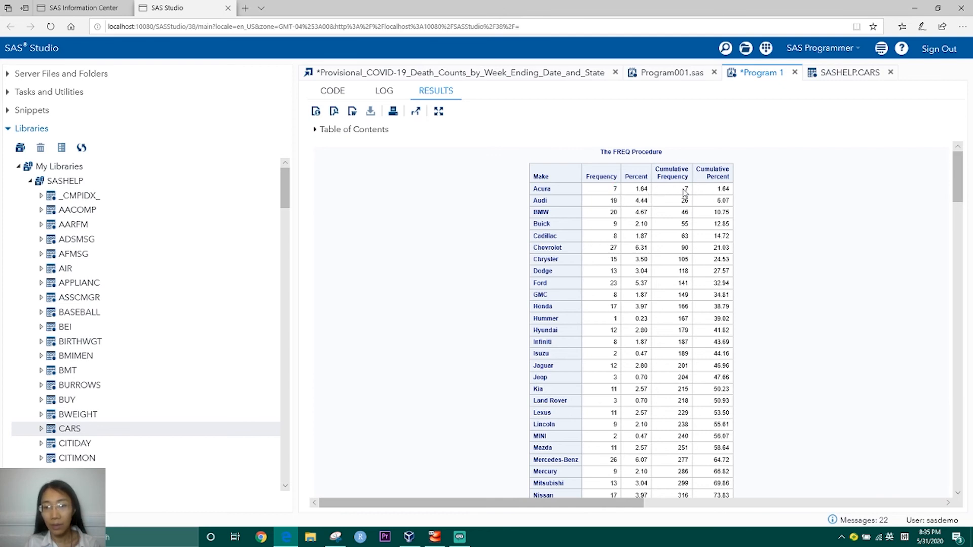
left_click(617, 203)
mouse_move(680, 201)
left_mouse_down()
mouse_move(691, 202)
mouse_move(689, 215)
left_mouse_up()
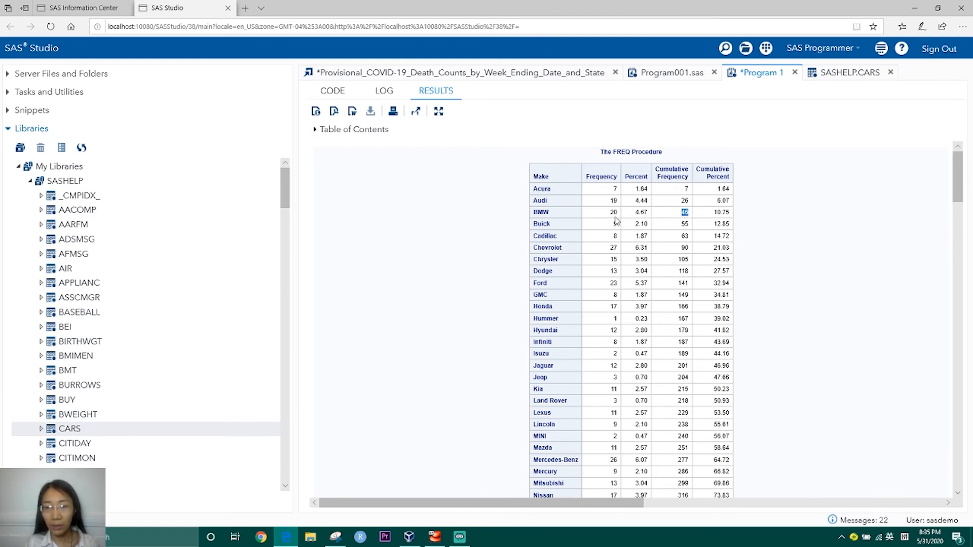
left_click_drag(608, 212, 617, 211)
mouse_move(679, 204)
left_mouse_down()
mouse_move(691, 202)
mouse_move(685, 189)
left_mouse_up()
left_click(689, 203)
left_click(684, 190)
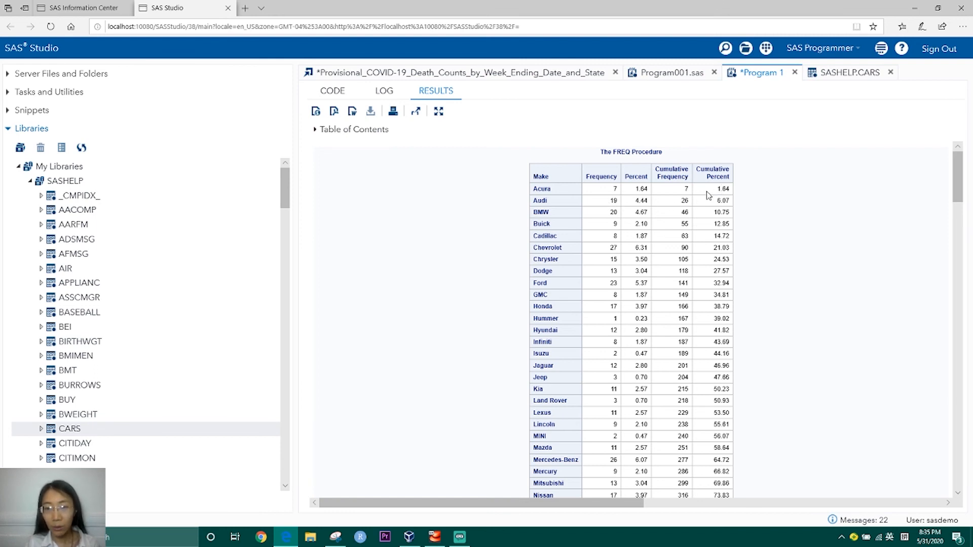
- Examine the Cumulative Percent column of the Make table from Acura and Audi through the last make, Volvo
left_click_drag(731, 192, 718, 188)
left_click_drag(609, 201, 647, 201)
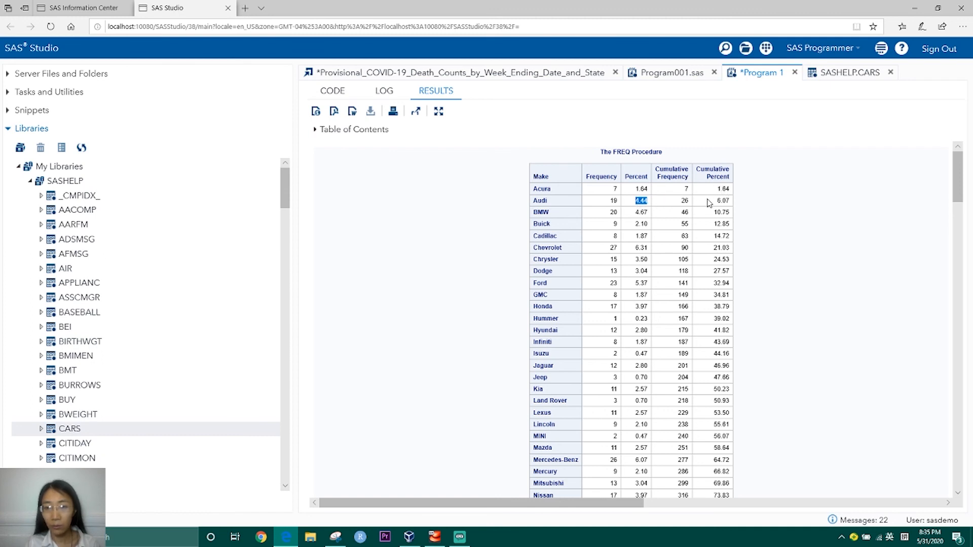
left_click_drag(714, 201, 734, 205)
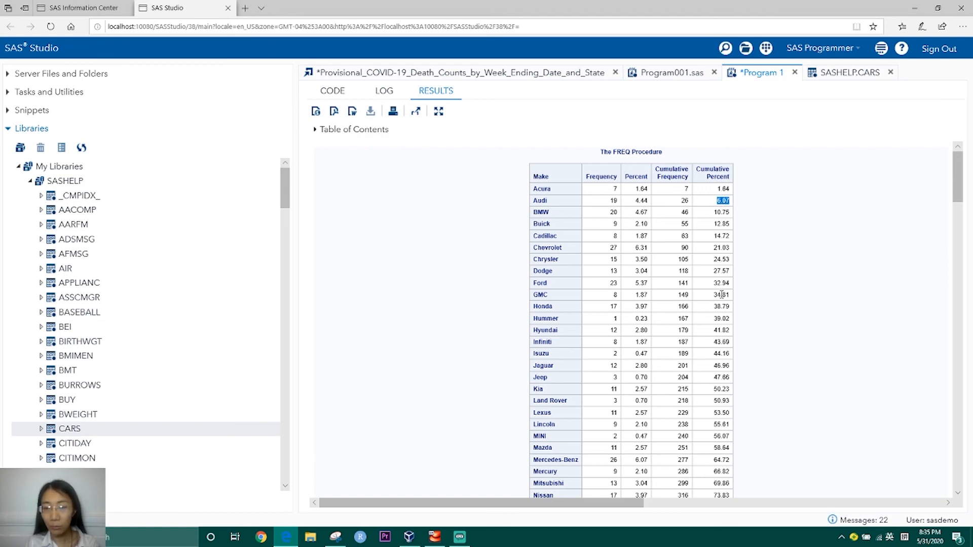
scroll(719, 391, "down", 5)
scroll(719, 370, "up", 5)
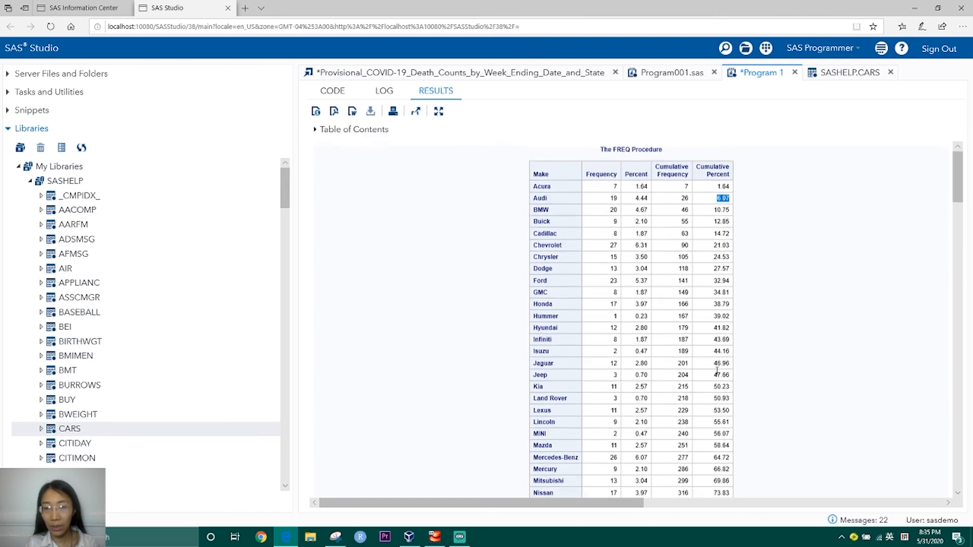
scroll(719, 193, "down", 5)
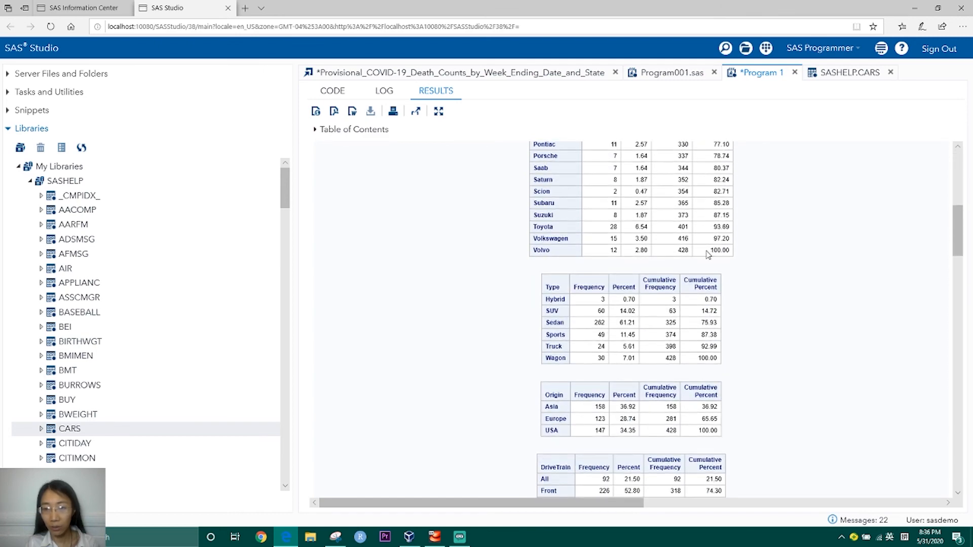
left_click_drag(709, 250, 735, 249)
scroll(598, 316, "down", 2)
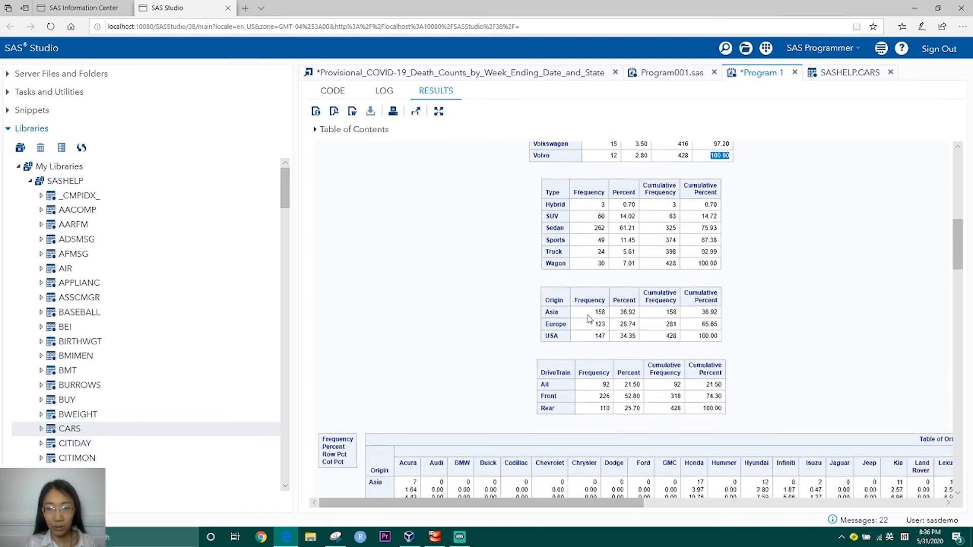
- Look through the Origin by Make and Make by Type tables for cumulative statistics and return to the program code
scroll(585, 322, "down", 4)
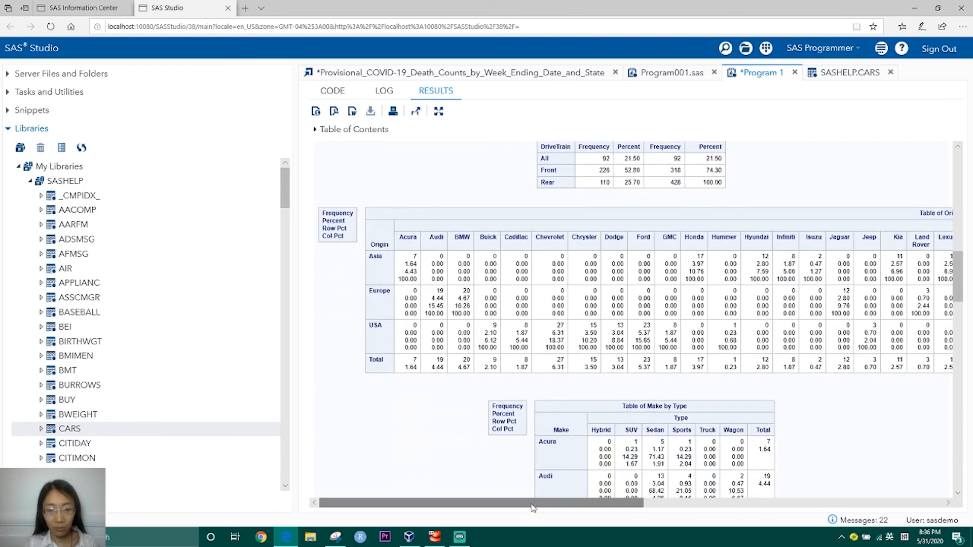
mouse_move(532, 508)
left_mouse_down()
mouse_move(831, 507)
mouse_move(532, 508)
left_mouse_up()
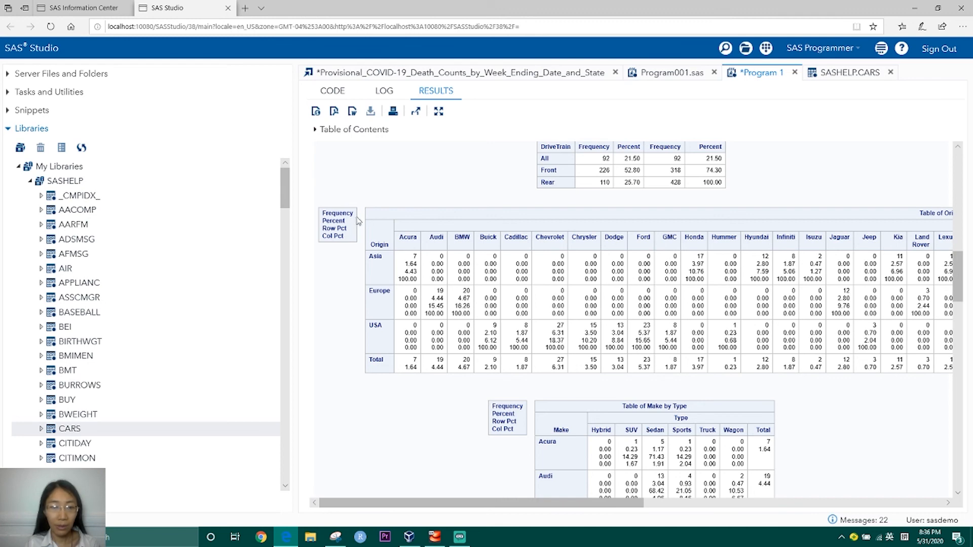
scroll(525, 403, "down", 3)
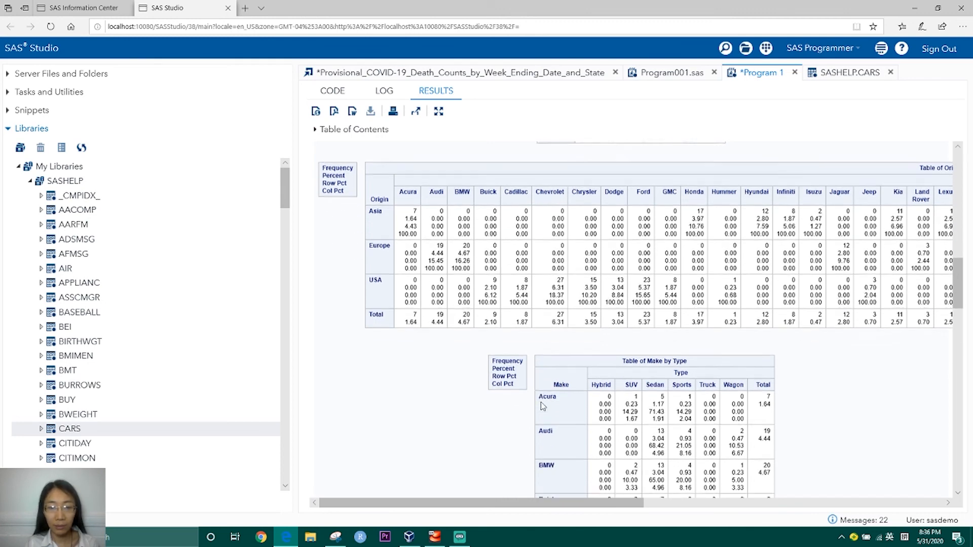
scroll(511, 388, "down", 9)
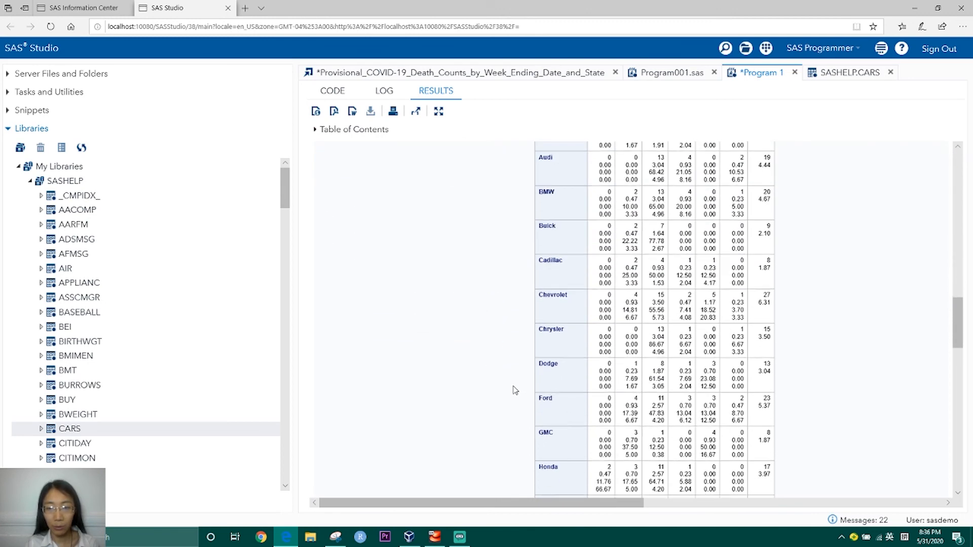
scroll(512, 390, "up", 10)
scroll(511, 388, "up", 15)
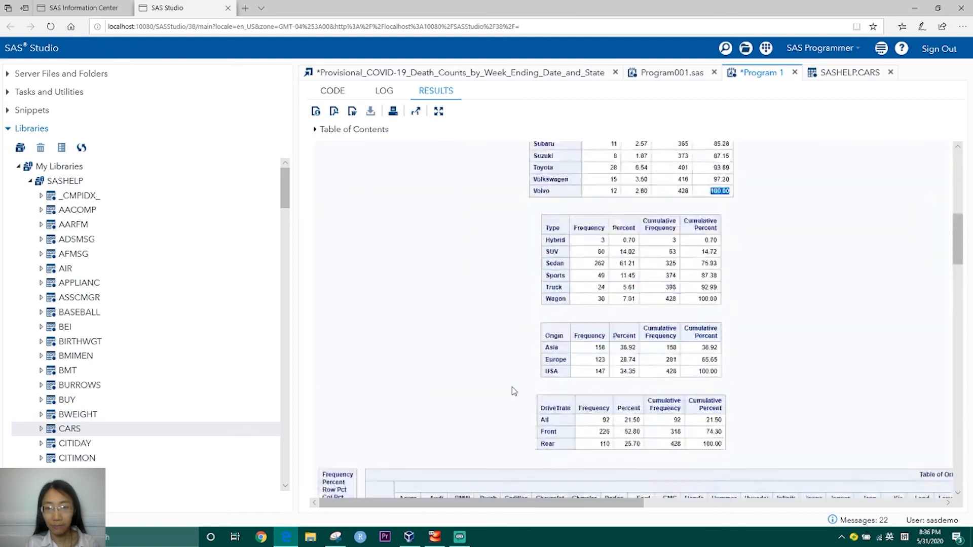
scroll(512, 388, "up", 5)
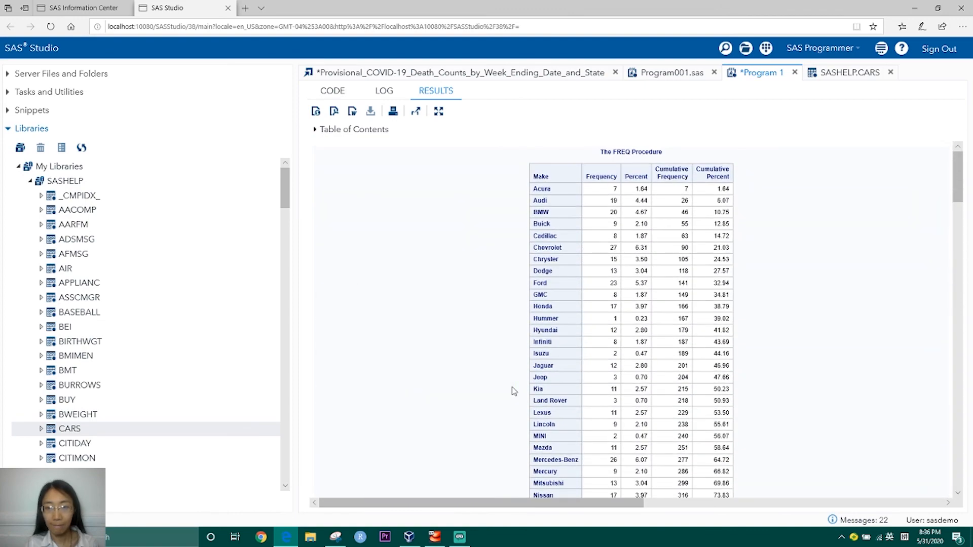
left_click(333, 91)
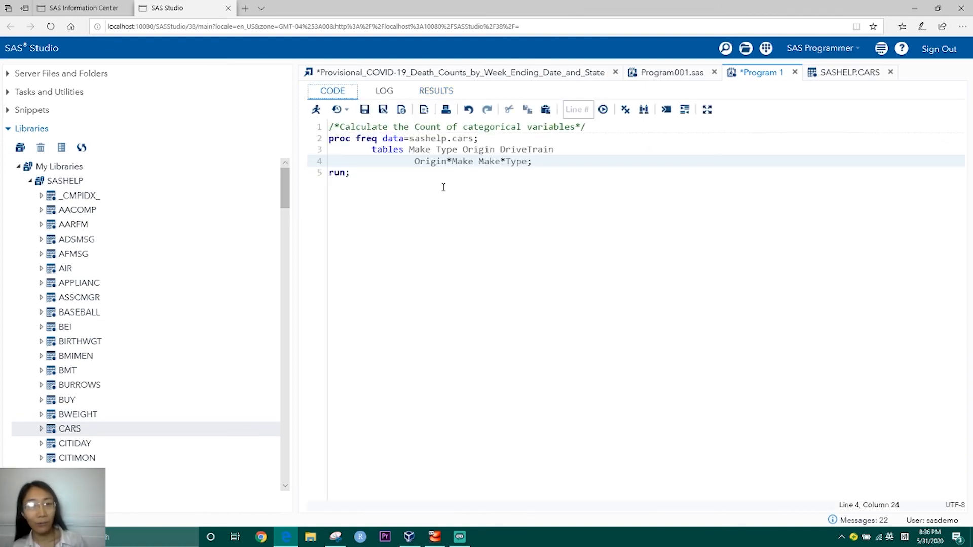